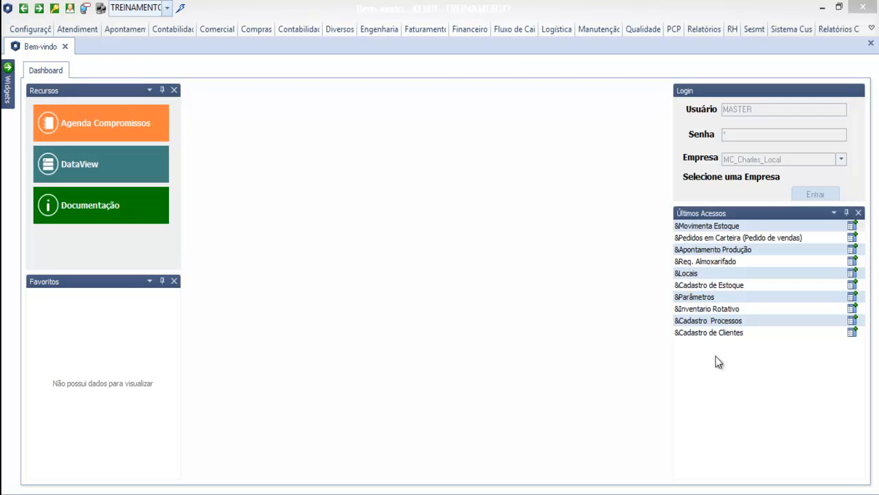
# - From Logística, open Movimenta Estoque on its Requisição de Material tab listing OP 204318's materials
pyautogui.click(557, 28)
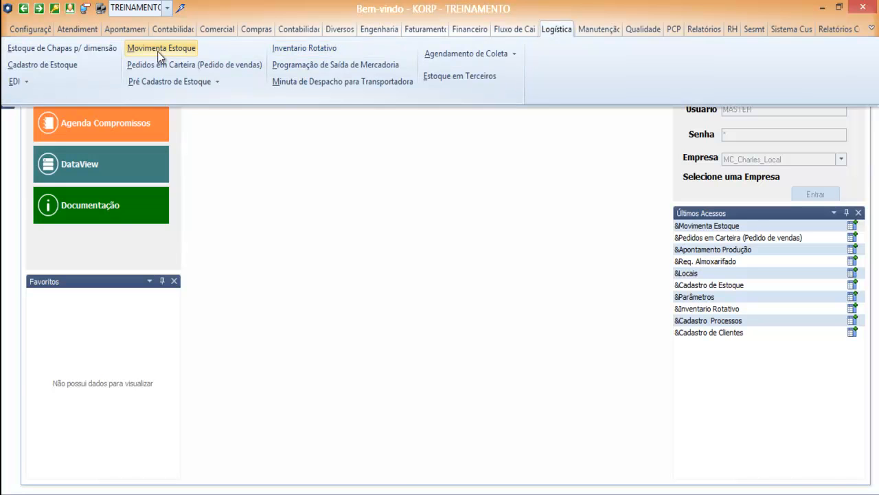
pyautogui.click(160, 50)
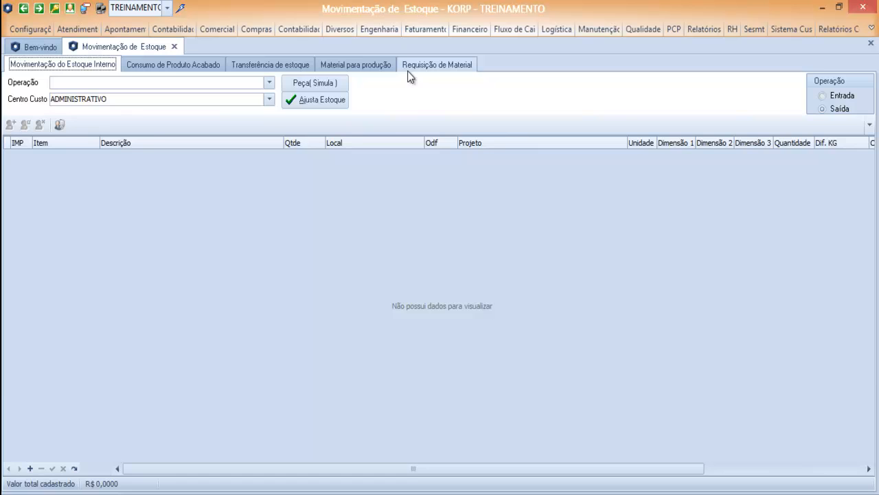
pyautogui.click(416, 71)
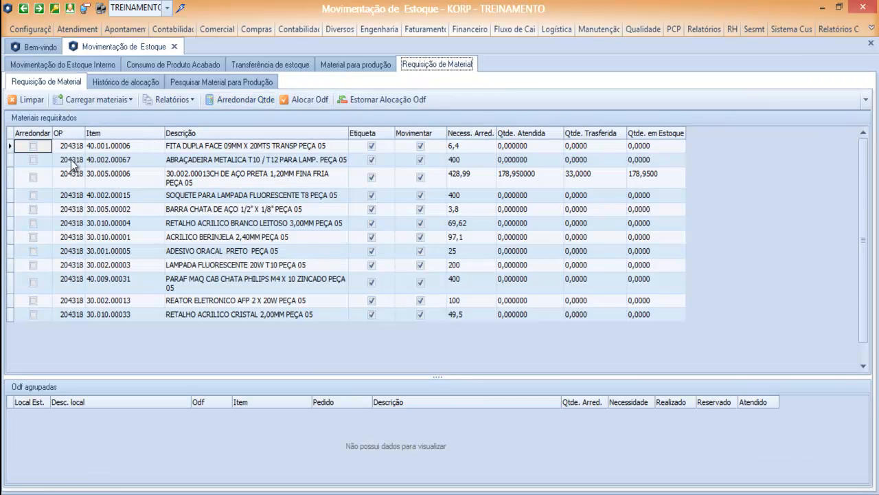
# - Clear OP 204318's requested materials with Limpar and confirm the deletion
pyautogui.click(28, 99)
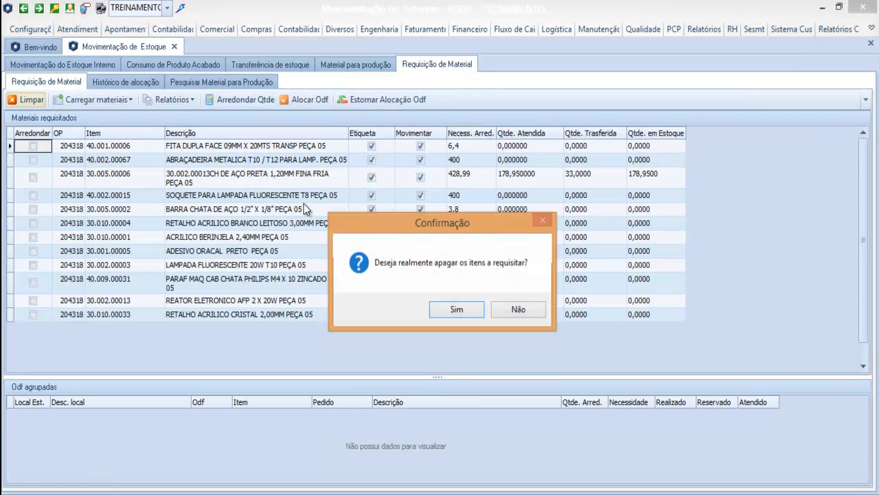
pyautogui.click(459, 306)
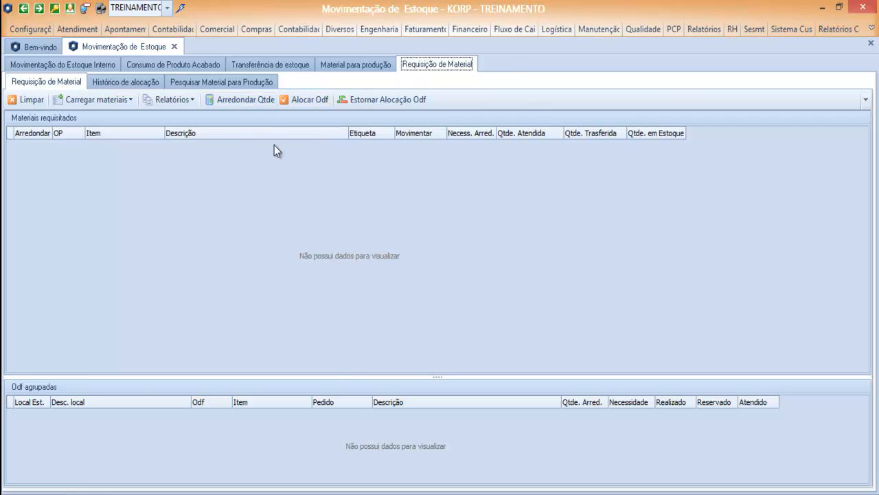
# - Open Pedidos em Carteira's Planejamento page and look up item code 99.500.00313
pyautogui.click(554, 28)
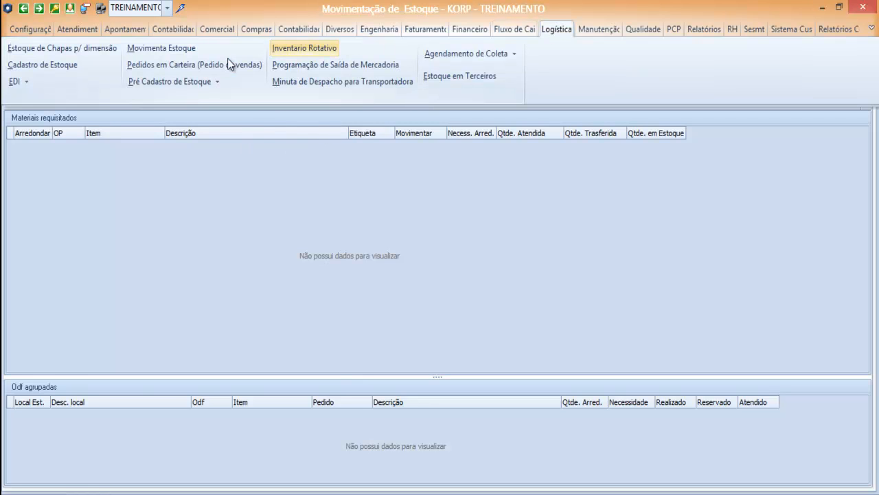
pyautogui.click(193, 62)
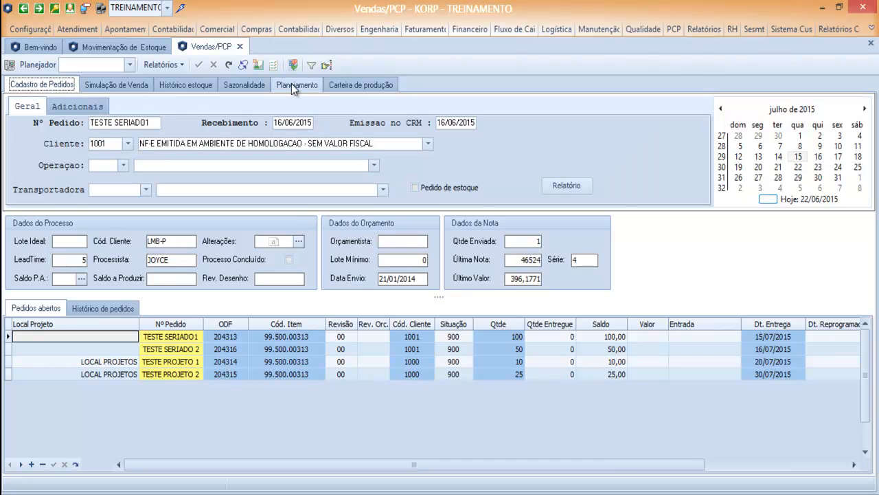
pyautogui.click(291, 85)
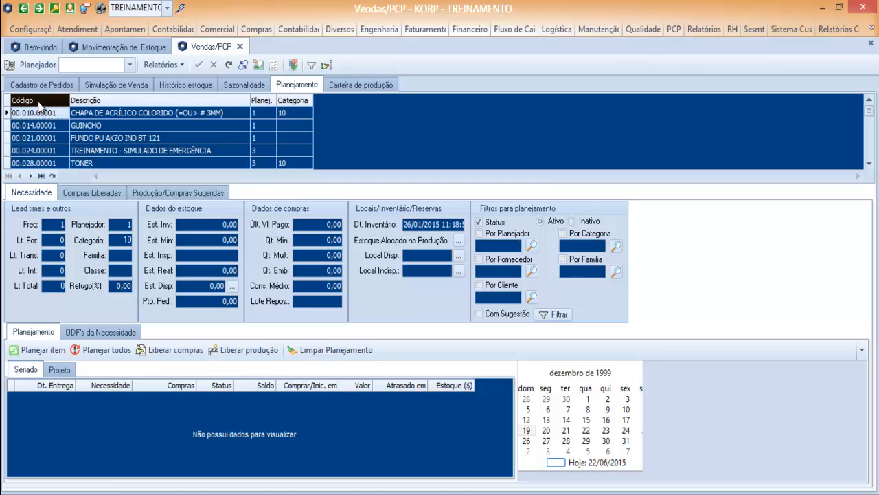
pyautogui.click(39, 101)
pyautogui.write('99.500.00313')
pyautogui.press('Return')
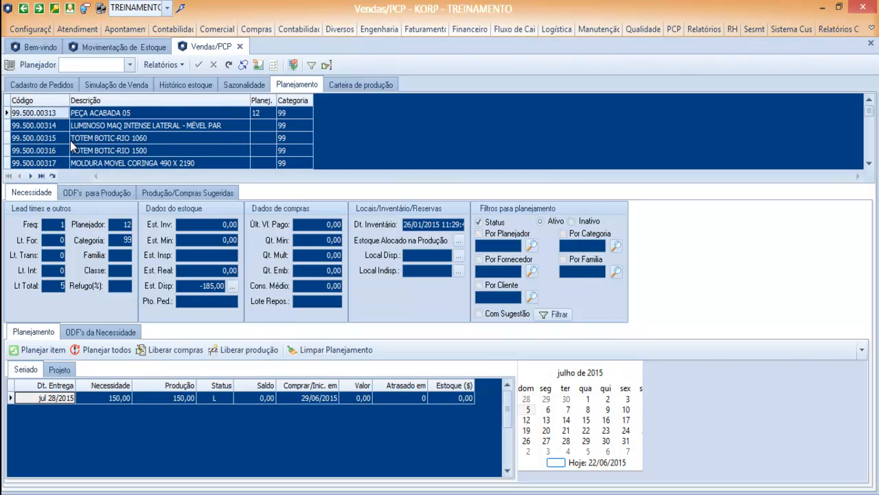
# - Show the item's project orders, select TESTE PROJETO 1, and pick ODF 204318 under ODF's para Produção
pyautogui.click(59, 370)
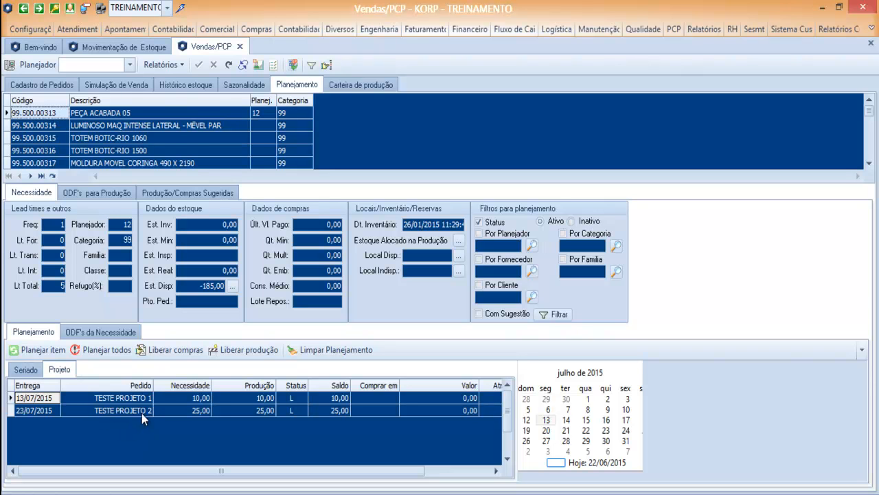
pyautogui.click(113, 398)
pyautogui.click(113, 398)
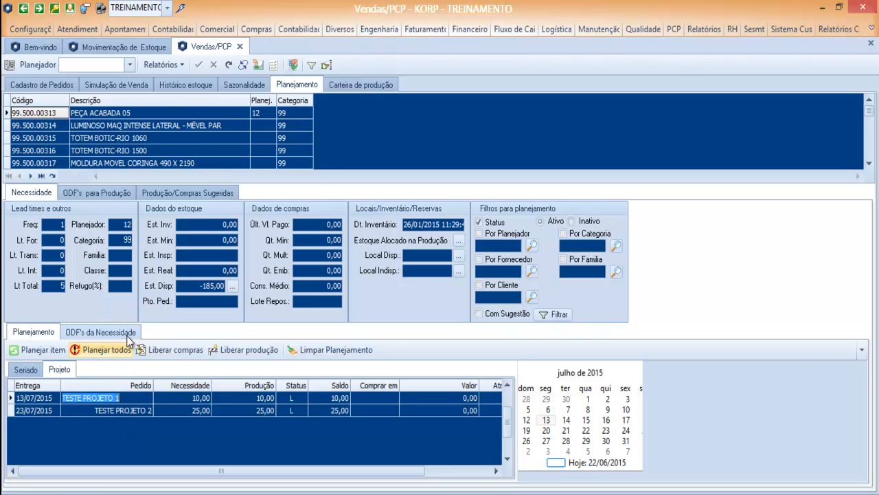
pyautogui.click(92, 194)
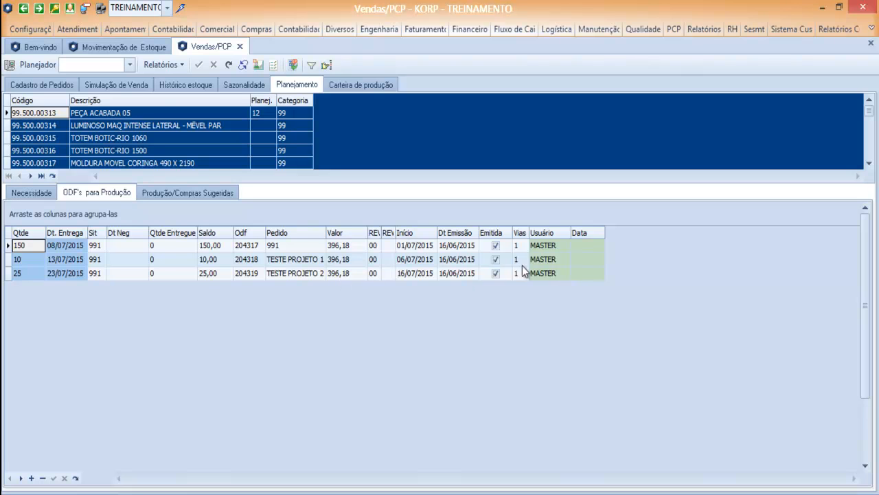
pyautogui.click(252, 265)
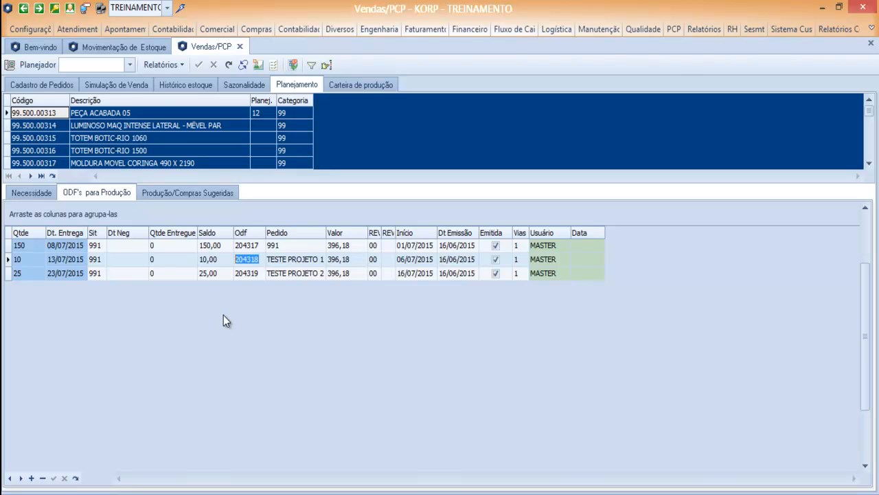
# - Return to Movimentação de Estoque's empty requisition page, glancing at Vendas/PCP once, and show the Engenharia commands
pyautogui.click(131, 47)
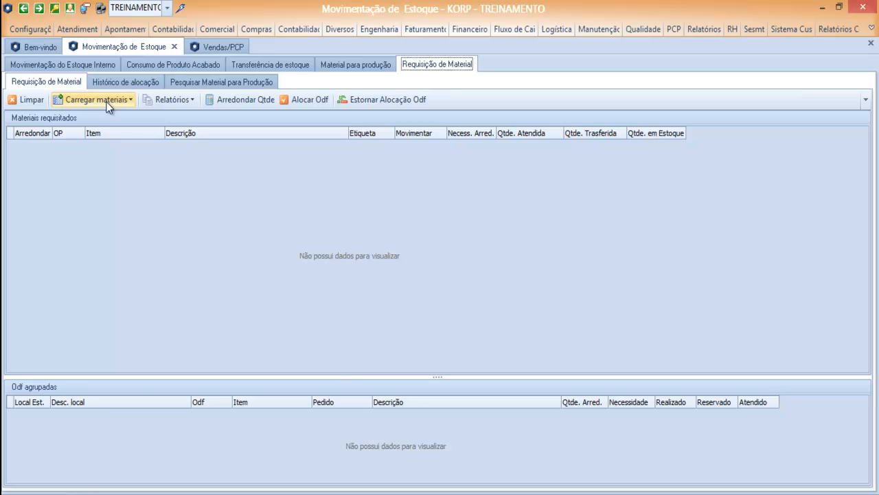
pyautogui.click(228, 43)
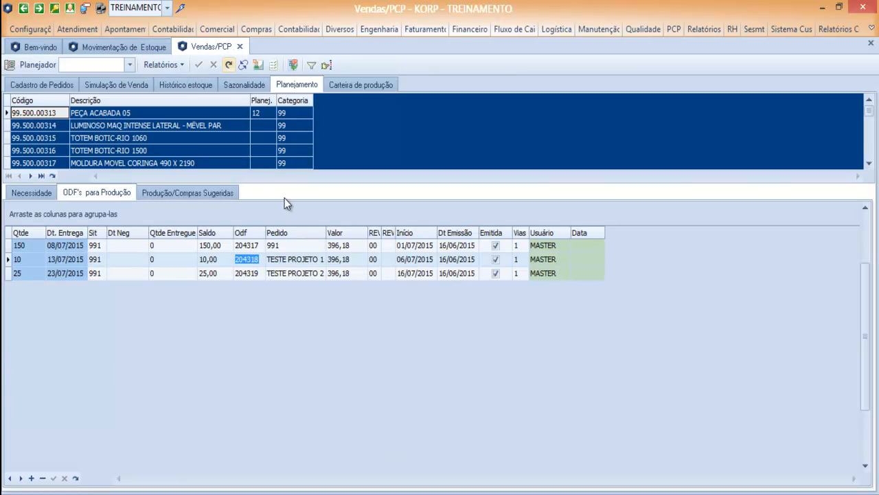
pyautogui.click(110, 47)
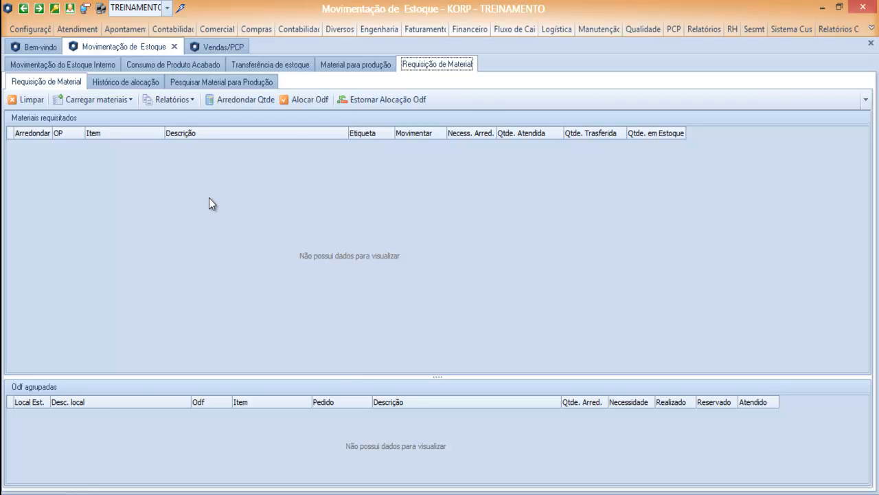
pyautogui.click(385, 29)
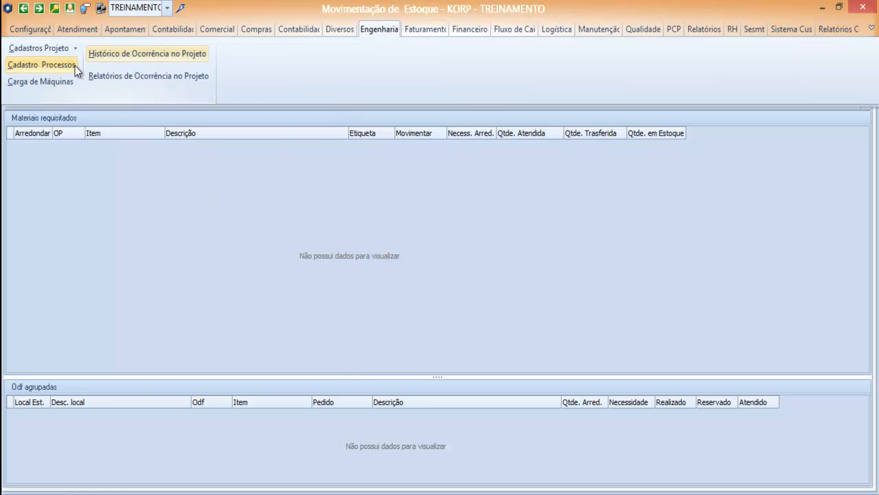
# - Open Cadastro Processos and try part-code searches, including 204318, which find no record
pyautogui.click(41, 64)
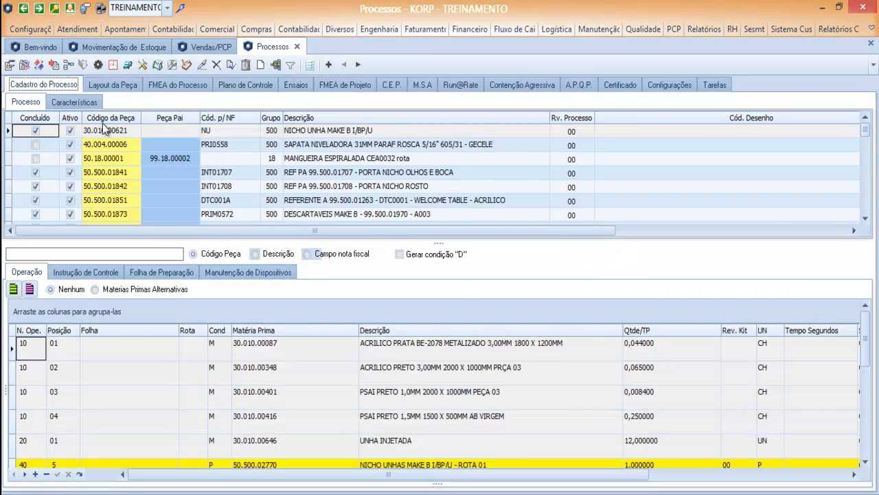
pyautogui.click(111, 116)
pyautogui.press('Return')
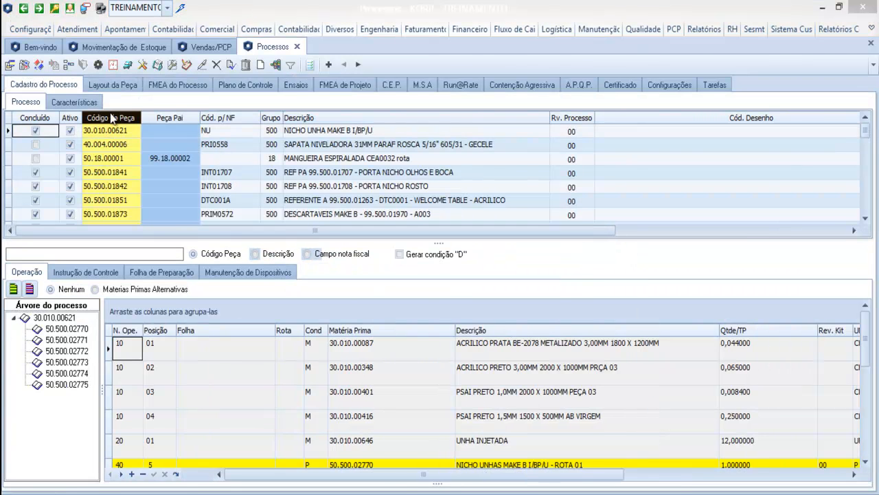
pyautogui.click(529, 282)
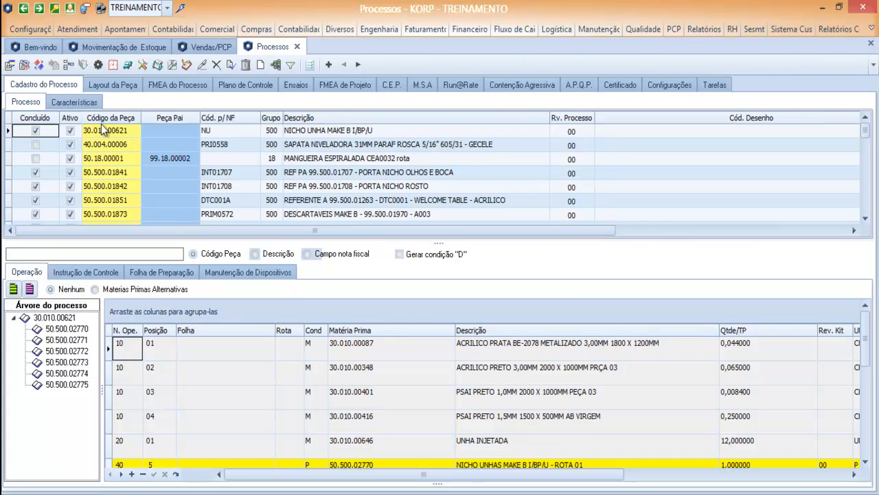
pyautogui.click(101, 124)
pyautogui.write('204318')
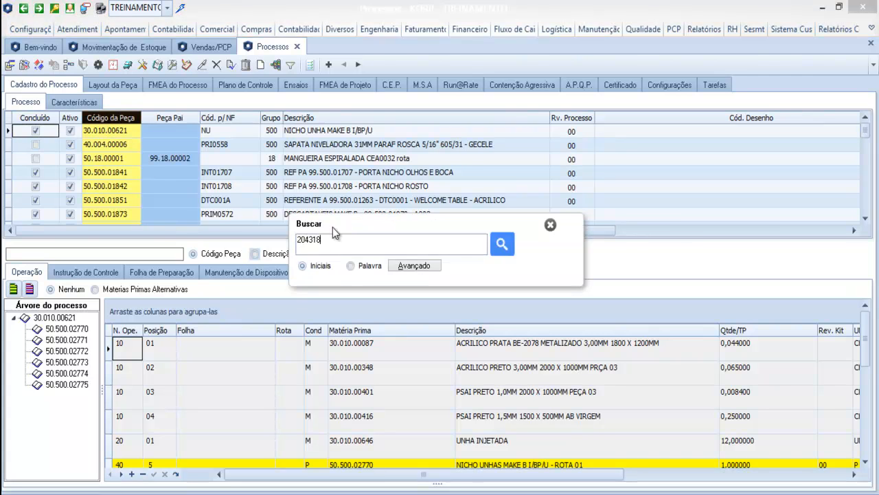
pyautogui.press('Escape')
# - Search the process register's Código da Peça for part 99.500.00313
pyautogui.click(201, 48)
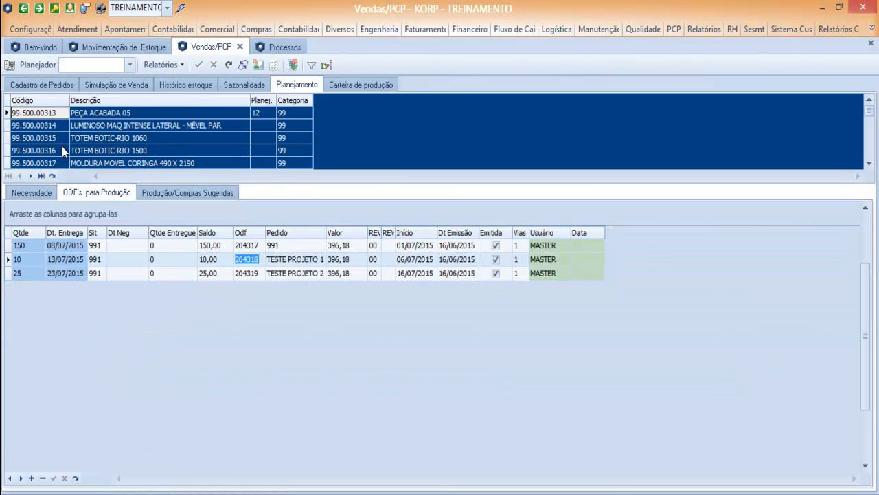
pyautogui.click(273, 48)
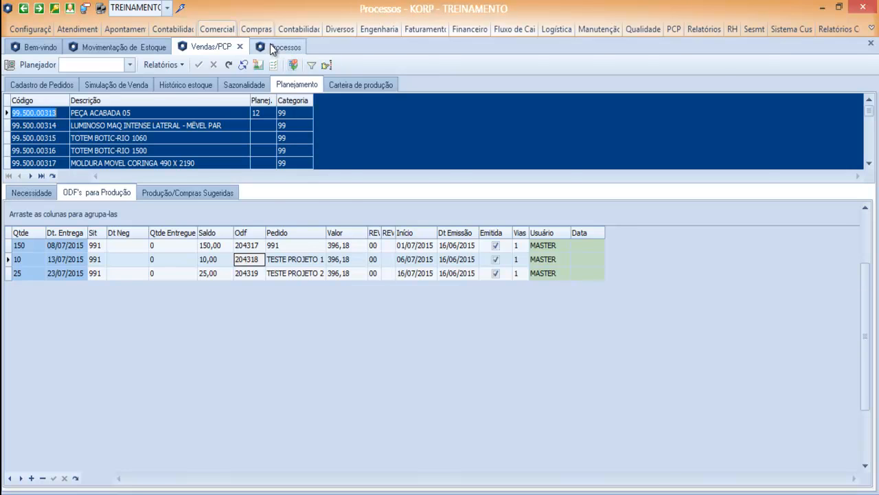
pyautogui.click(113, 114)
pyautogui.write('99.500.00313')
pyautogui.press('Return')
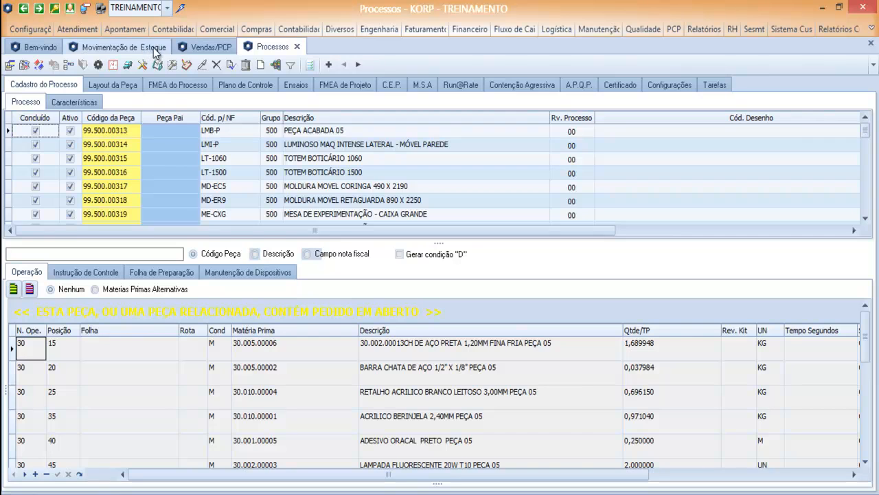
# - Go back to the empty Requisição de Material page and open the Carregar materiais dropdown
pyautogui.click(209, 47)
pyautogui.click(124, 47)
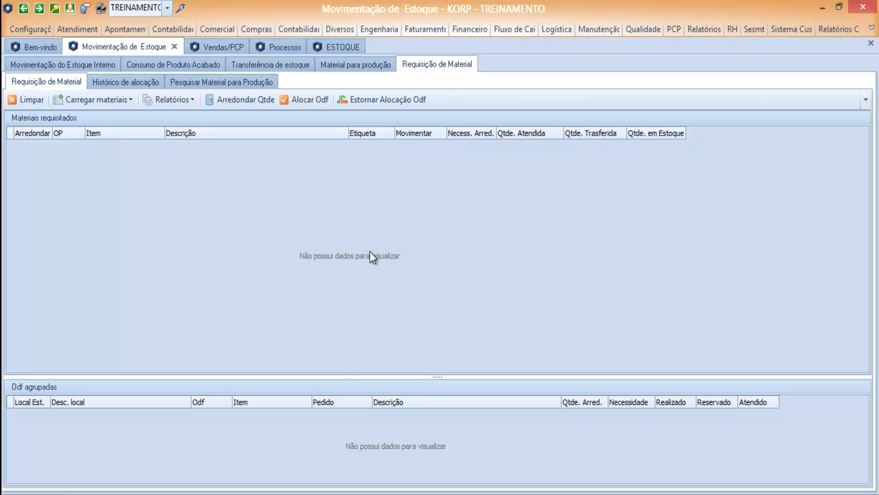
pyautogui.click(95, 100)
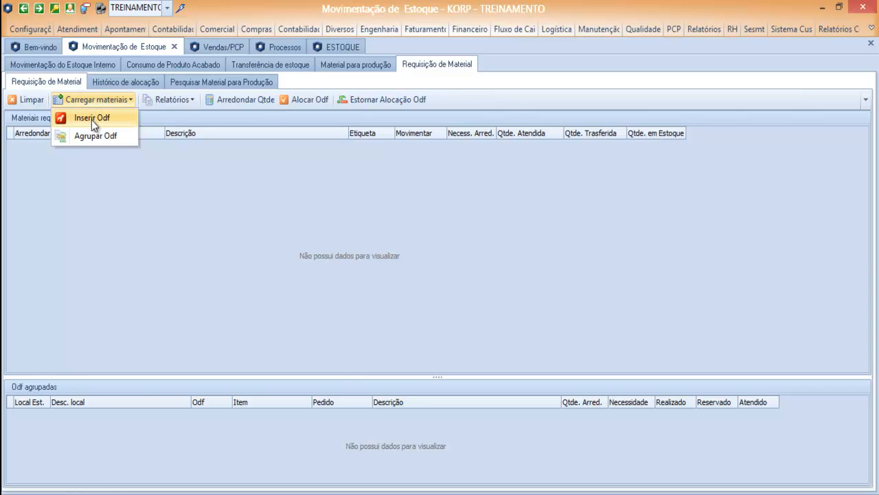
# - Abandon a first Inserir Odf attempt and copy ODF number 204319 from the Vendas/PCP screen
pyautogui.click(91, 118)
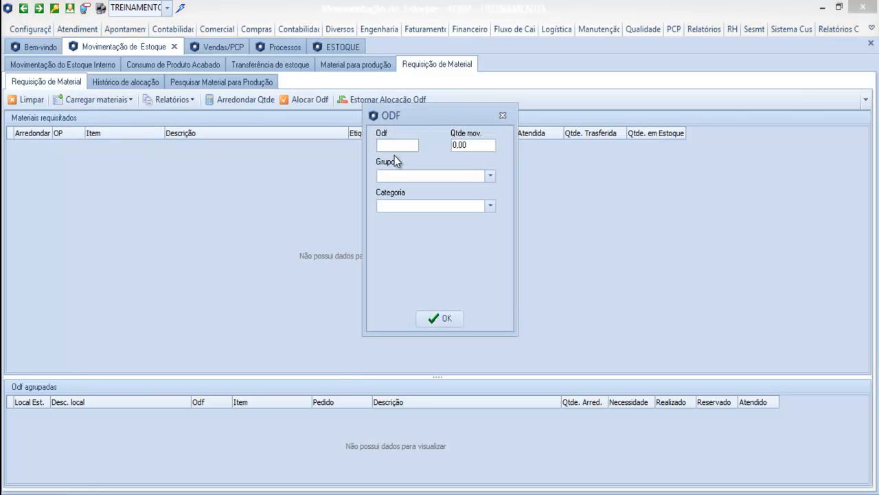
pyautogui.hotkey('ctrl', 'v')
pyautogui.click(503, 116)
pyautogui.click(221, 49)
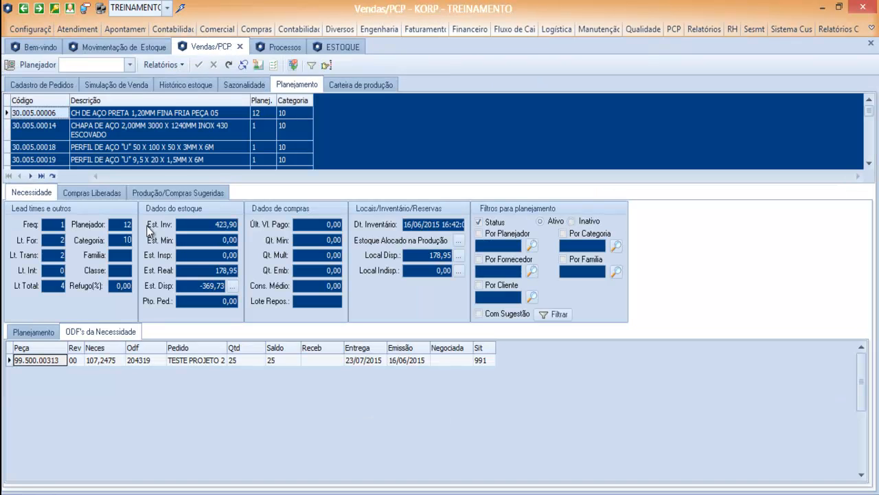
pyautogui.click(137, 361)
pyautogui.hotkey('ctrl', 'c')
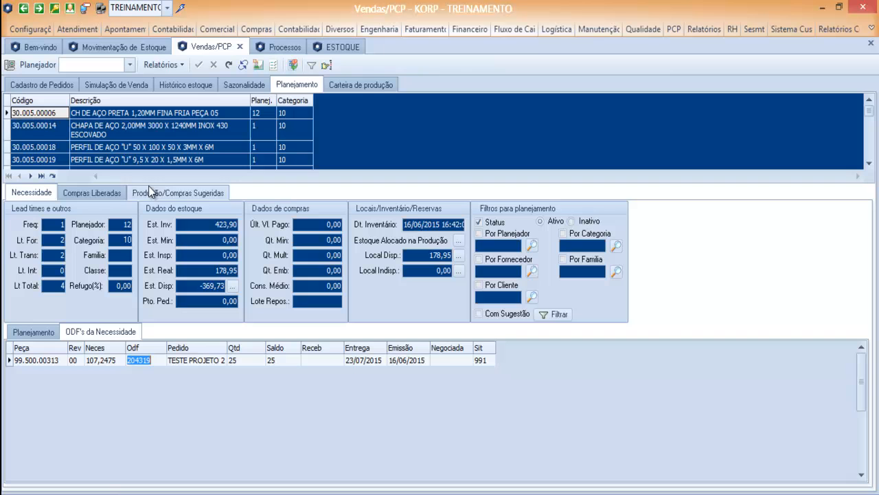
pyautogui.click(147, 47)
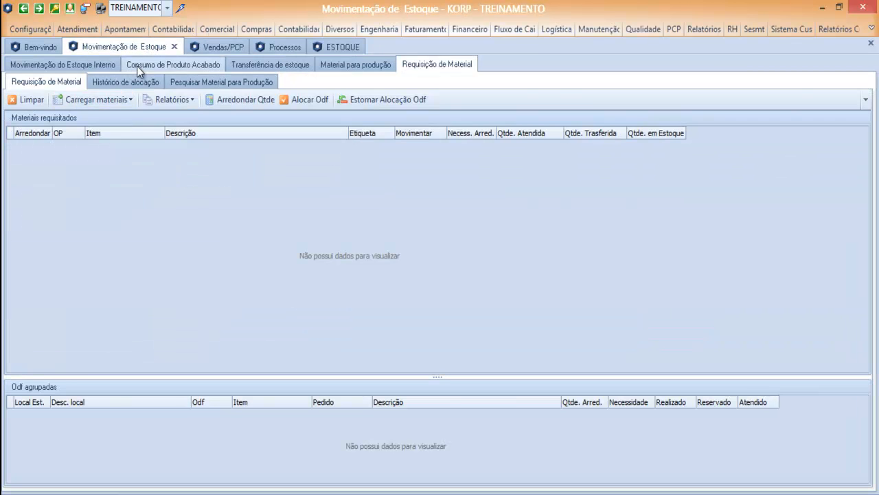
# - Load ODF 204319's materials through Inserir Odf with Qtde mov. 25
pyautogui.click(92, 99)
pyautogui.click(94, 116)
pyautogui.hotkey('ctrl', 'v')
pyautogui.press('Tab')
pyautogui.write('25')
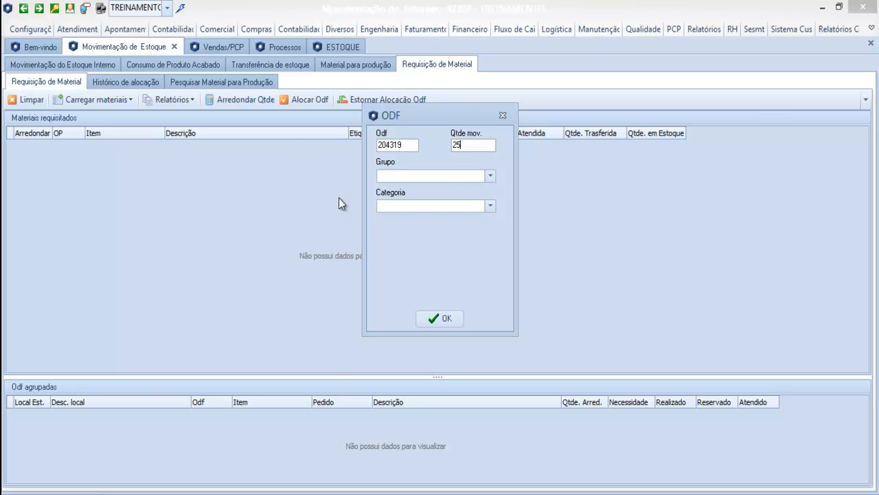
pyautogui.click(489, 177)
pyautogui.click(489, 176)
pyautogui.click(491, 207)
pyautogui.click(491, 208)
pyautogui.click(448, 317)
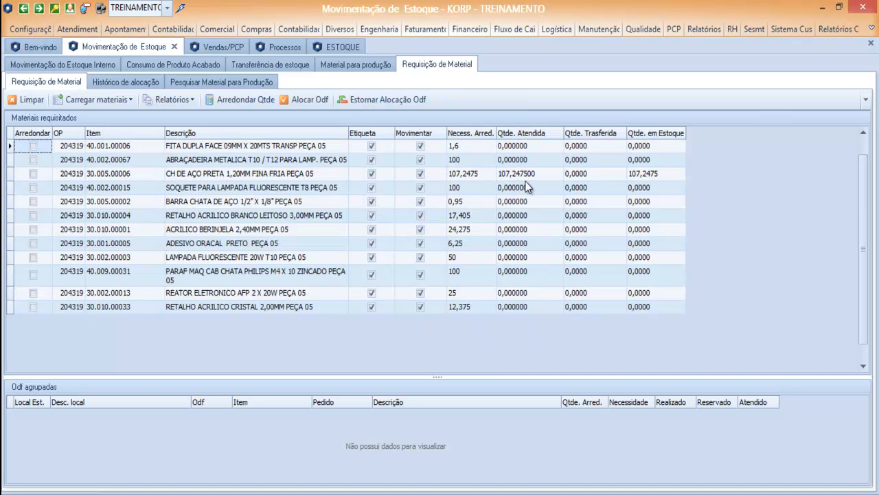
pyautogui.click(130, 177)
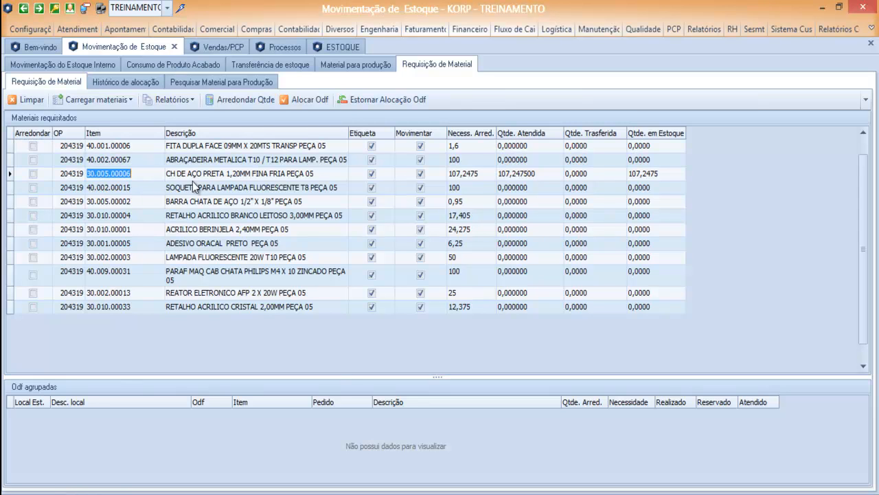
pyautogui.press('Tab')
pyautogui.press('Tab')
pyautogui.press('Tab')
pyautogui.press('Tab')
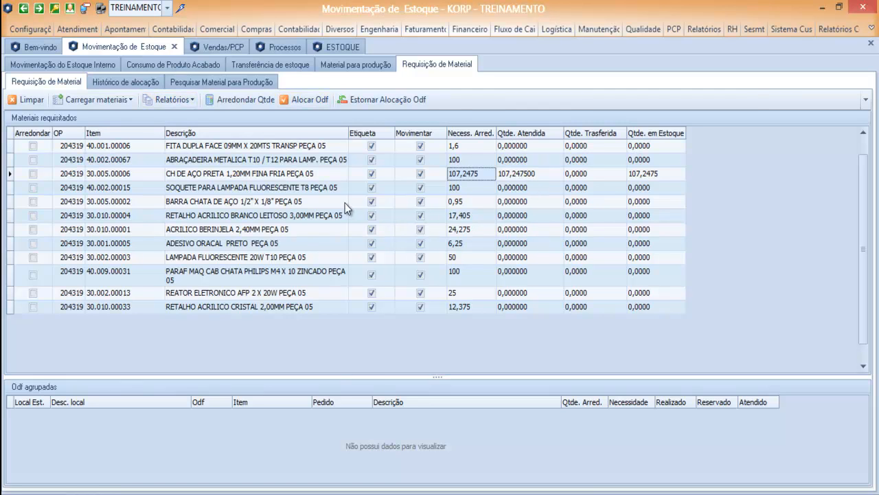
pyautogui.click(25, 100)
# - Confirm clearing the list, then use Agrupar Odf to group ODFs 204317 and 204319
pyautogui.click(459, 303)
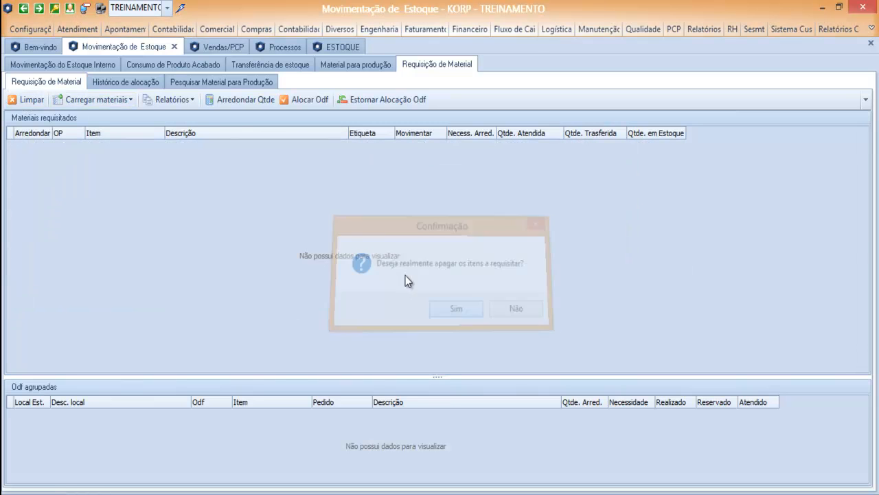
pyautogui.click(94, 101)
pyautogui.click(101, 134)
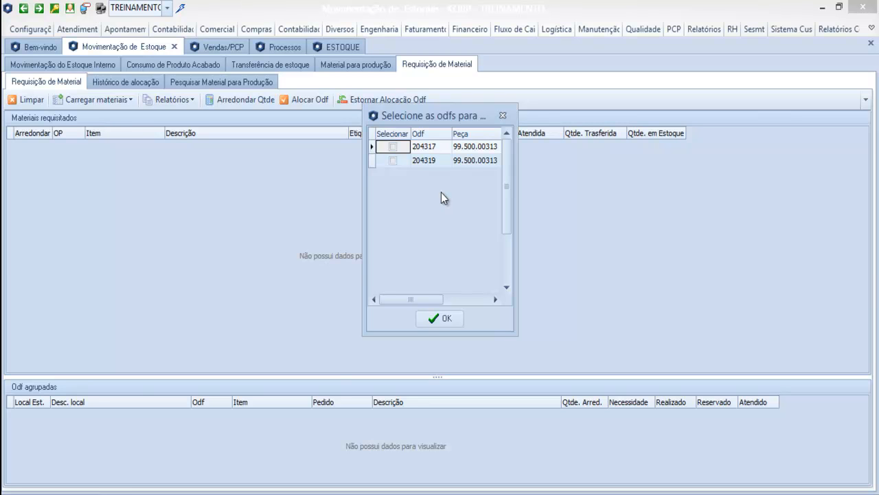
pyautogui.click(392, 147)
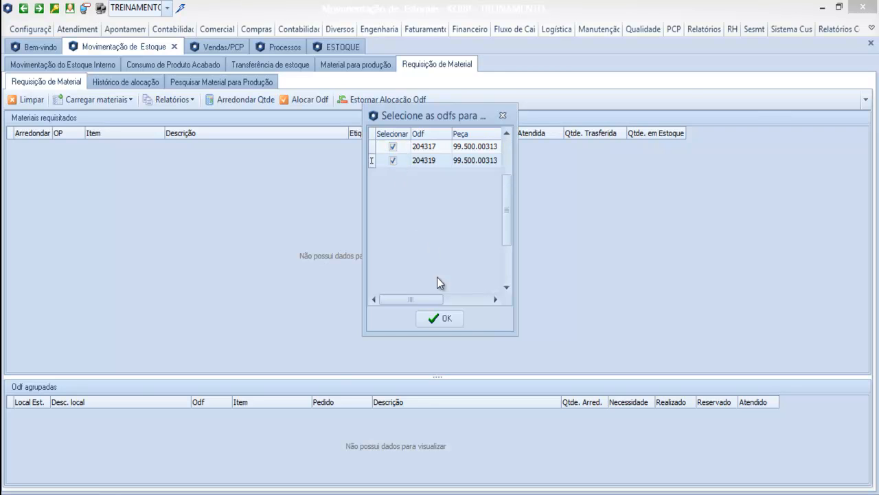
pyautogui.click(446, 319)
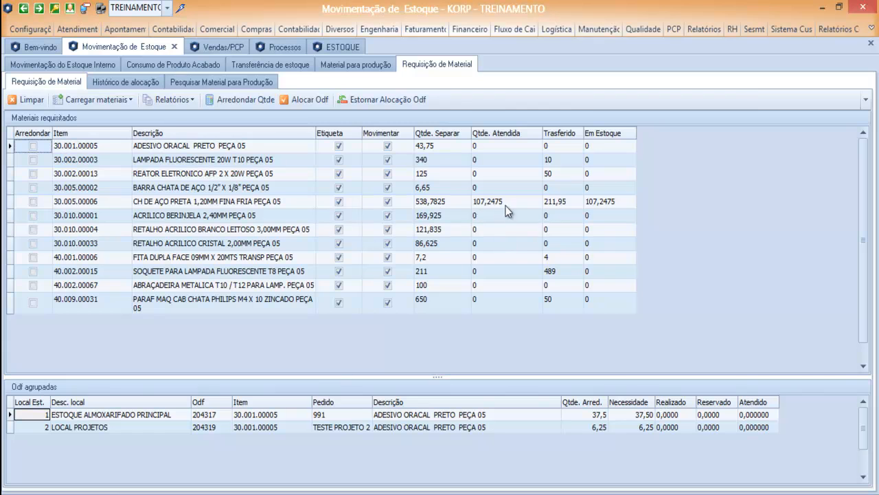
# - Select item 30.005.00006 and review ODF 204317's rounded, Reservado, Realizado and Atendido figures
pyautogui.click(108, 202)
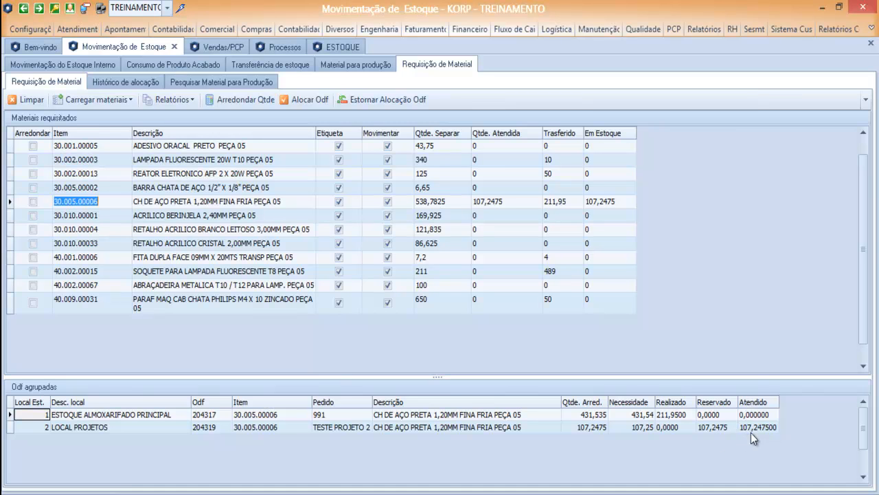
pyautogui.click(598, 416)
pyautogui.press('Down')
pyautogui.press('Up')
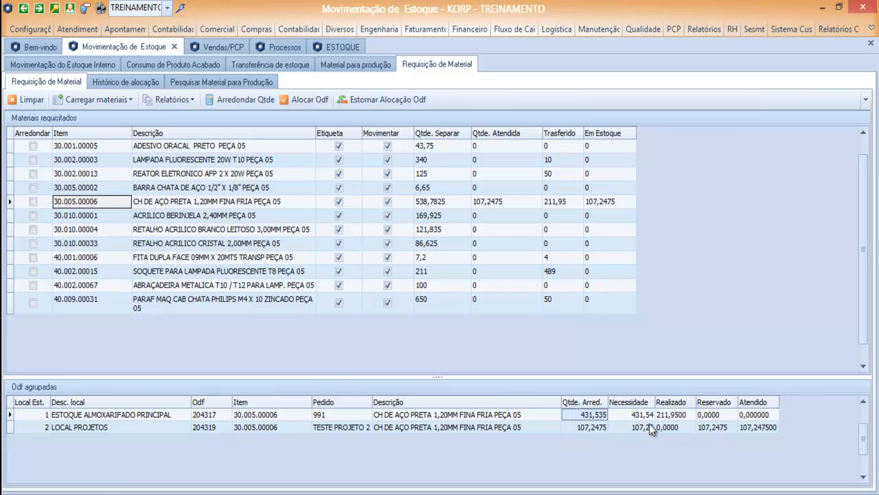
pyautogui.press('Right')
pyautogui.press('Right')
pyautogui.press('Right')
pyautogui.press('Right')
pyautogui.press('Left')
pyautogui.press('Right')
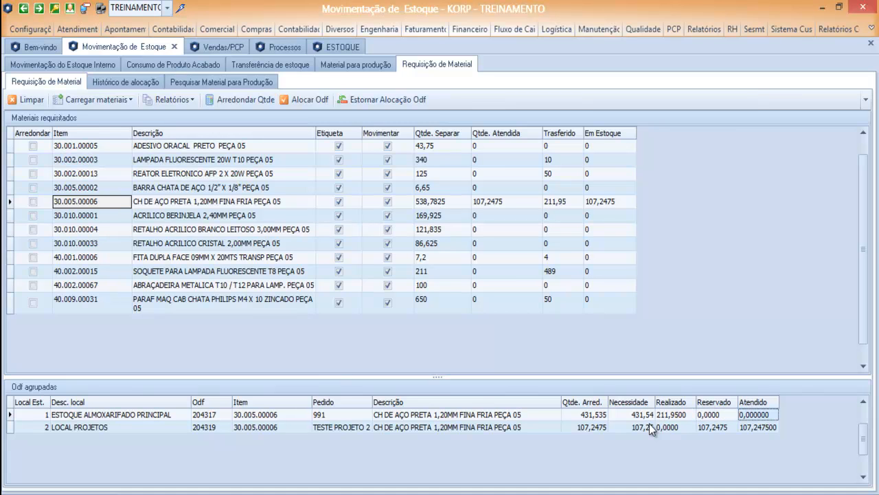
pyautogui.press('Down')
pyautogui.press('Up')
pyautogui.press('Down')
pyautogui.press('Up')
pyautogui.press('Left')
pyautogui.press('Left')
pyautogui.press('Right')
pyautogui.press('Right')
pyautogui.press('Left')
pyautogui.press('Right')
pyautogui.press('Left')
pyautogui.press('Left')
pyautogui.press('Left')
pyautogui.press('Left')
pyautogui.press('Right')
pyautogui.press('Right')
pyautogui.press('Down')
pyautogui.press('Up')
pyautogui.press('Right')
pyautogui.press('Right')
pyautogui.press('Left')
pyautogui.press('Left')
pyautogui.press('Left')
# - Compare the ODF 204317 and 204319 rows: rounded 431,535 versus 107,2475, with 107,2475 attended
pyautogui.press('Left')
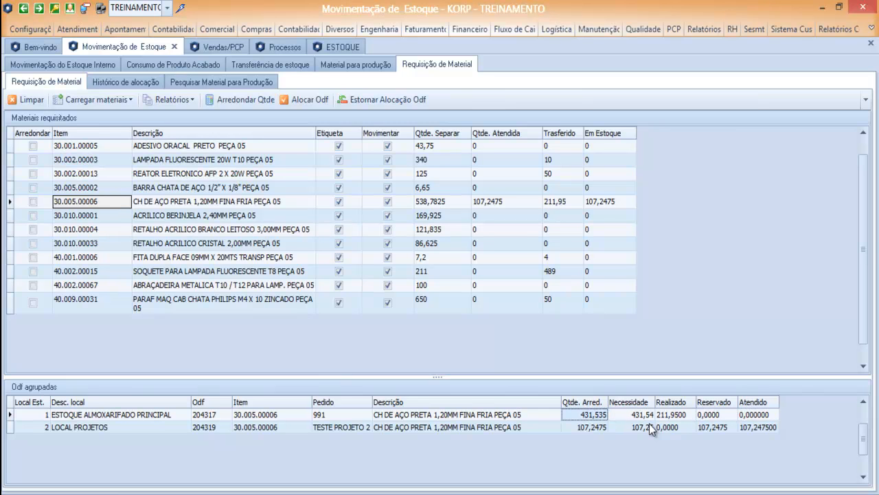
pyautogui.press('Left')
pyautogui.press('Left')
pyautogui.press('Down')
pyautogui.press('Up')
pyautogui.press('Right')
pyautogui.press('Right')
pyautogui.press('Right')
pyautogui.press('Right')
pyautogui.press('Right')
pyautogui.press('Right')
pyautogui.press('Down')
pyautogui.press('Up')
pyautogui.press('Left')
pyautogui.press('Left')
pyautogui.press('Down')
pyautogui.press('Up')
pyautogui.press('Left')
pyautogui.press('Left')
pyautogui.press('Left')
pyautogui.press('Down')
pyautogui.press('Up')
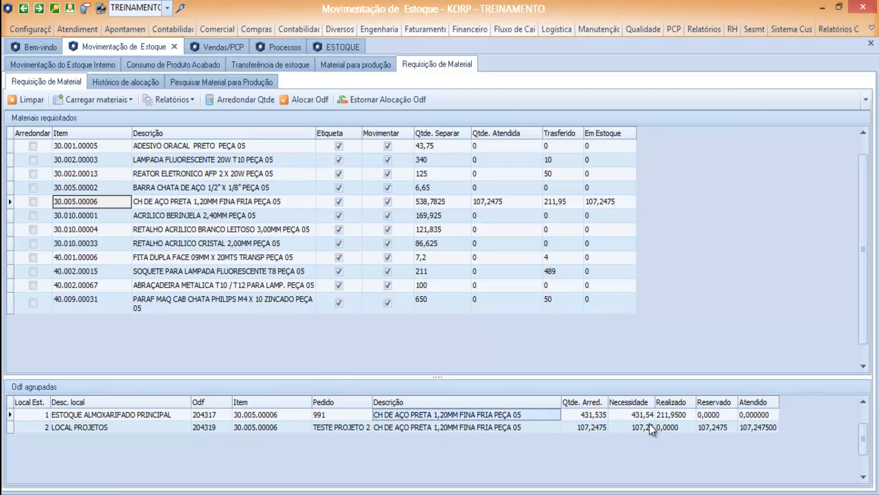
pyautogui.press('Right')
pyautogui.press('Right')
pyautogui.press('Right')
pyautogui.press('Right')
pyautogui.press('Right')
pyautogui.press('Down')
pyautogui.press('Up')
pyautogui.press('Left')
pyautogui.press('Left')
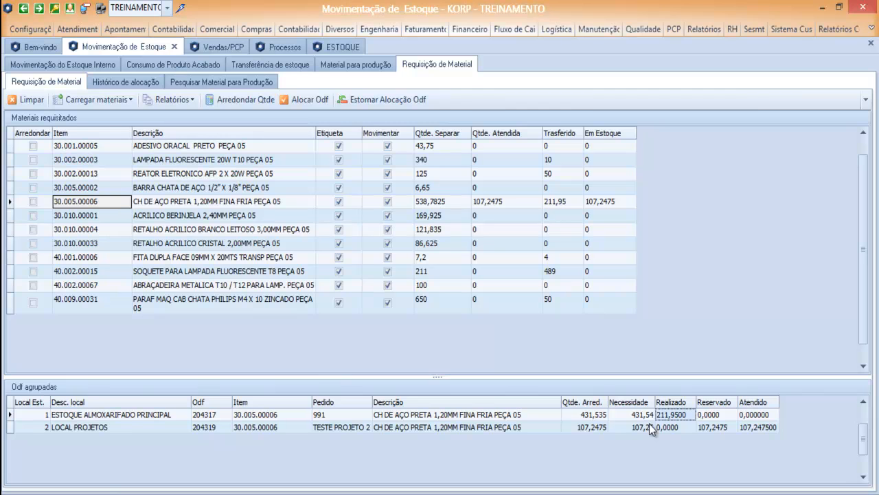
pyautogui.press('Left')
pyautogui.press('Left')
pyautogui.press('Home')
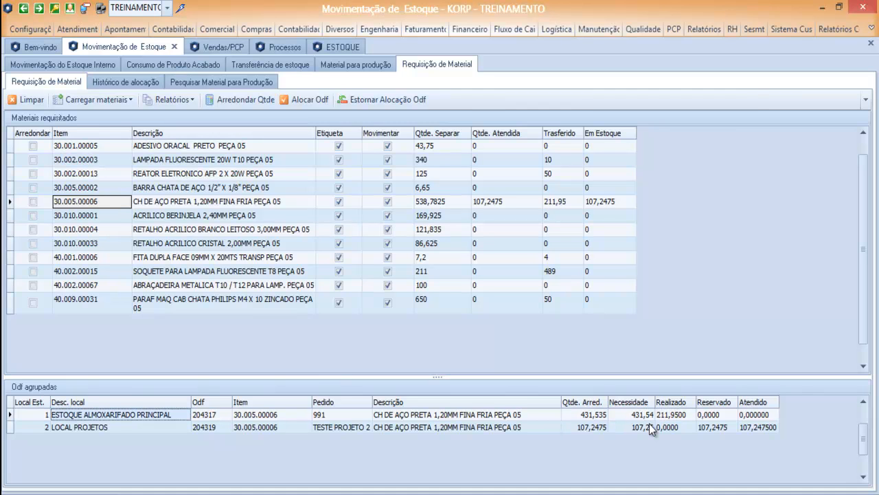
pyautogui.press('Down')
pyautogui.press('Right')
pyautogui.press('Right')
pyautogui.press('Right')
pyautogui.press('Right')
pyautogui.press('Right')
pyautogui.press('Right')
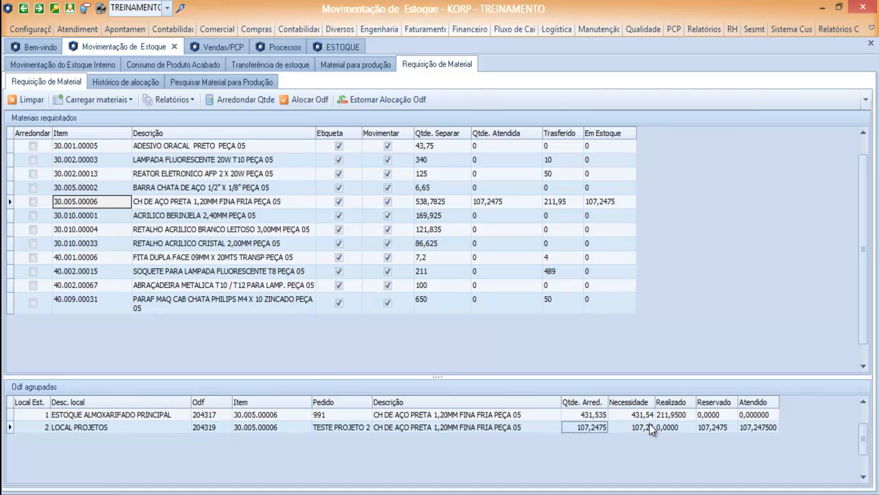
pyautogui.press('Left')
pyautogui.press('Left')
pyautogui.press('Left')
pyautogui.press('Left')
pyautogui.press('Left')
pyautogui.press('Up')
pyautogui.press('Right')
pyautogui.press('Left')
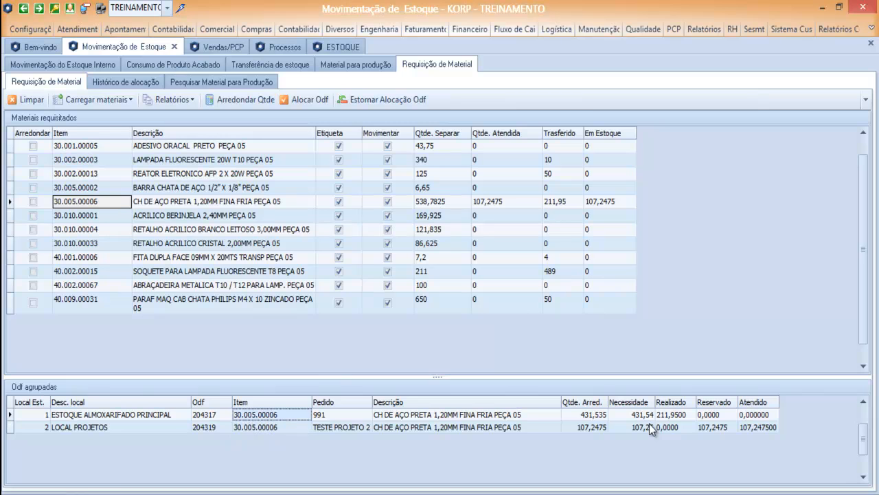
pyautogui.press('Right')
pyautogui.press('Right')
pyautogui.press('Right')
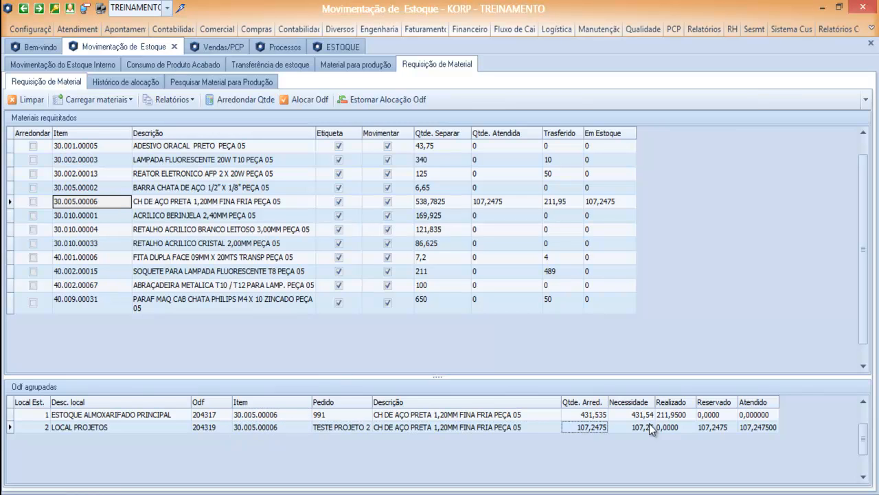
pyautogui.press('Up')
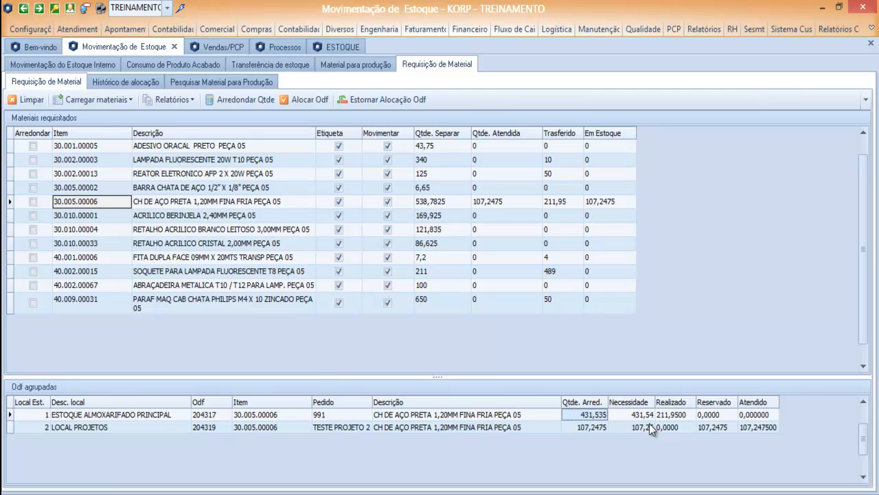
pyautogui.press('Down')
pyautogui.press('Right')
pyautogui.press('Right')
pyautogui.press('Right')
pyautogui.press('Right')
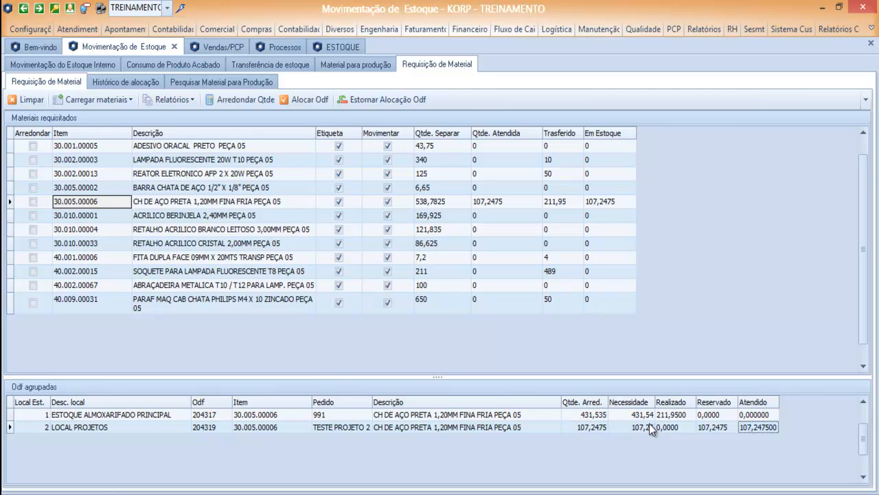
pyautogui.press('Left')
pyautogui.press('Left')
pyautogui.press('Left')
pyautogui.press('Left')
pyautogui.press('Left')
pyautogui.press('Left')
pyautogui.press('Left')
pyautogui.press('Left')
# - Dismiss the Carregar materiais menu and bring up part 99.500.00313's Processos register with its operation-30 raw materials
pyautogui.click(105, 103)
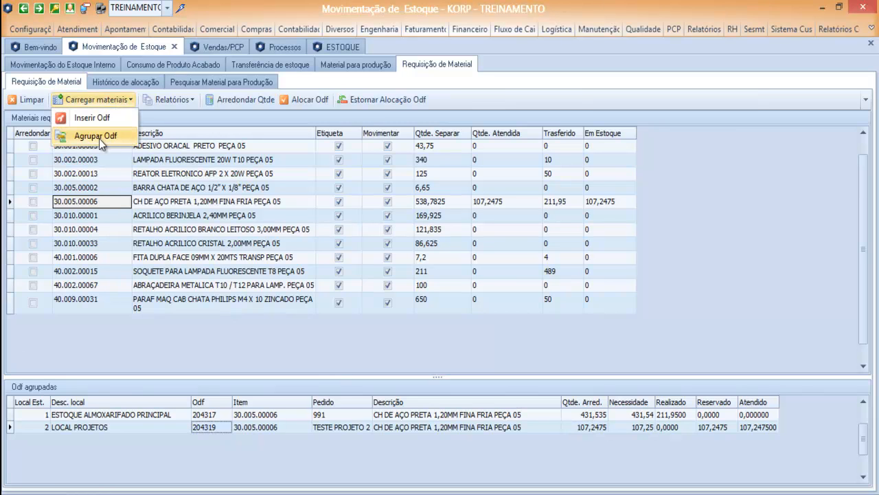
pyautogui.click(122, 184)
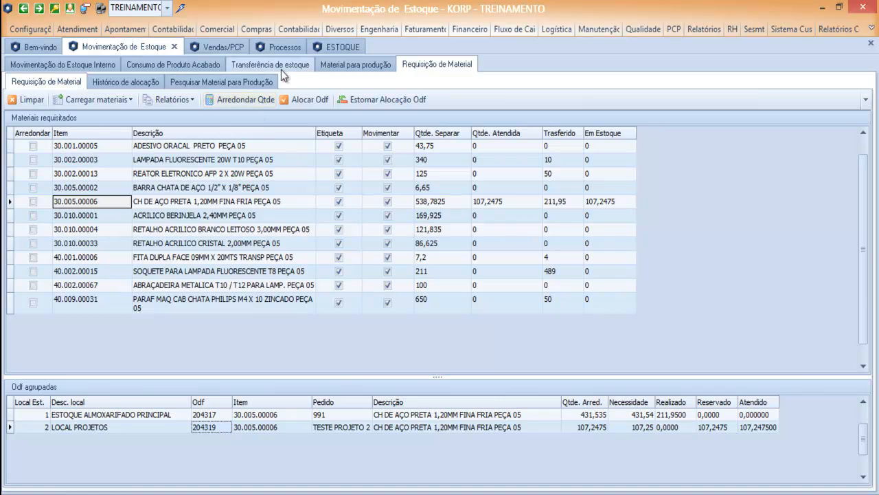
pyautogui.click(275, 47)
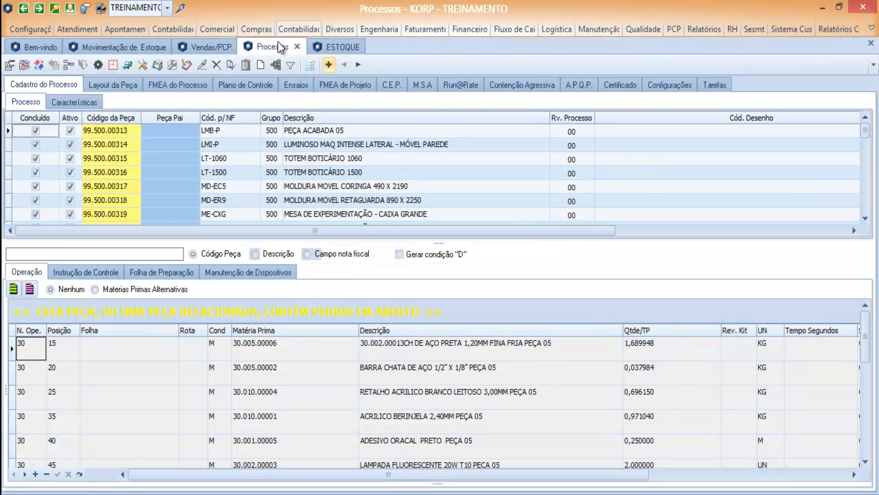
# - Check the Vendas/PCP planning, then return to the grouped requisition for ODFs 204317 and 204319
pyautogui.click(209, 48)
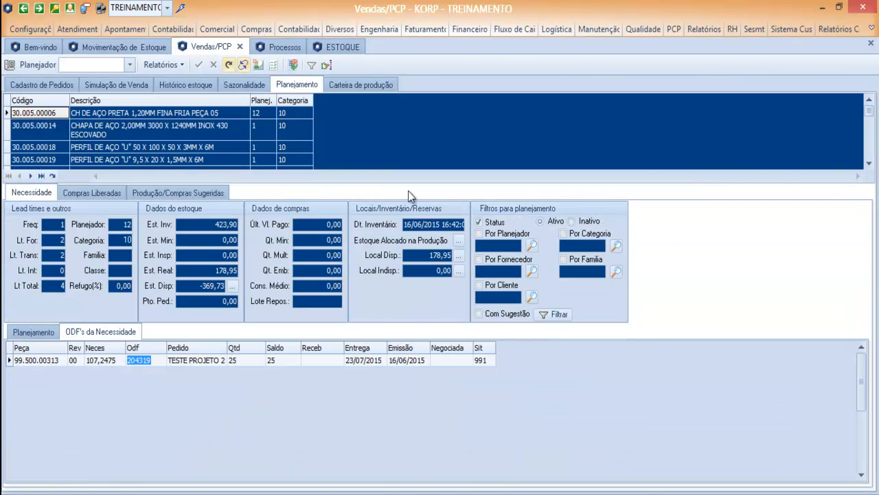
pyautogui.click(140, 47)
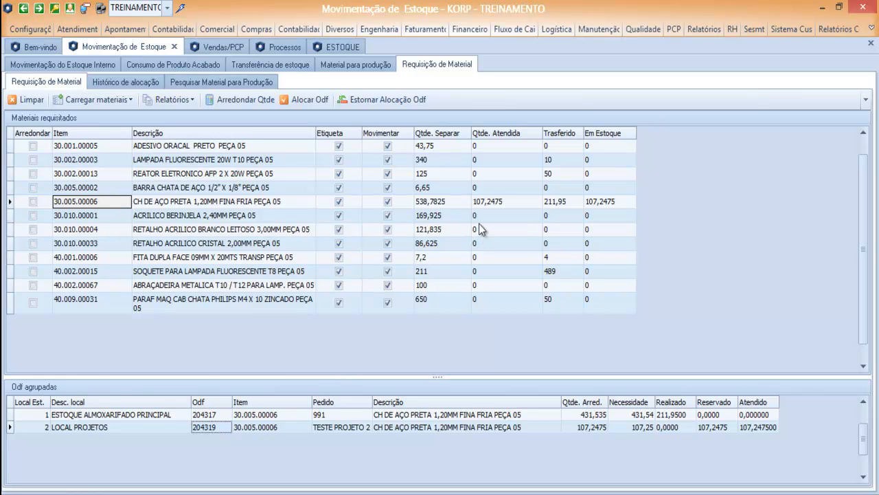
# - Round CH DE AÇO PRETA's requisition quantity up to 540 with Arredondar Qtde
pyautogui.click(36, 202)
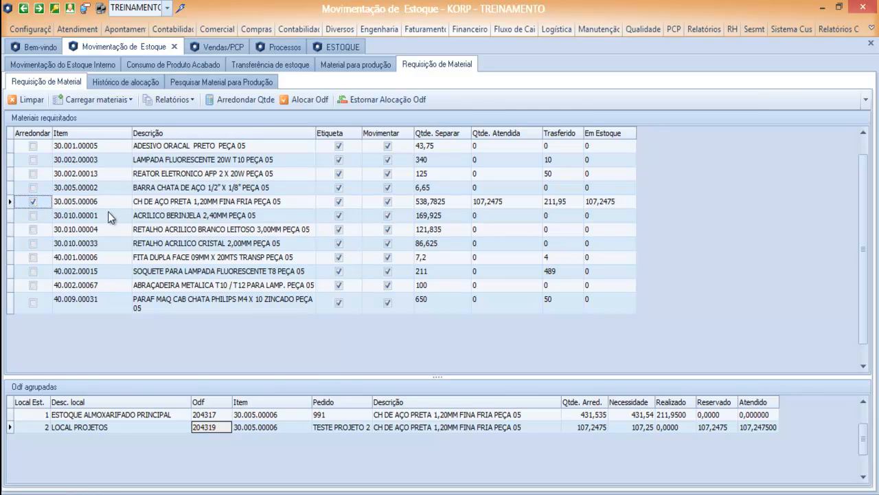
pyautogui.click(185, 216)
pyautogui.click(192, 204)
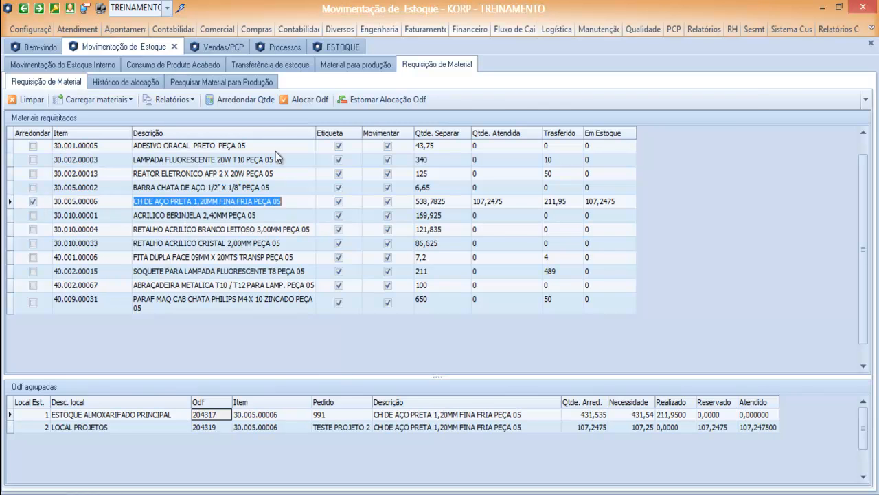
pyautogui.click(246, 100)
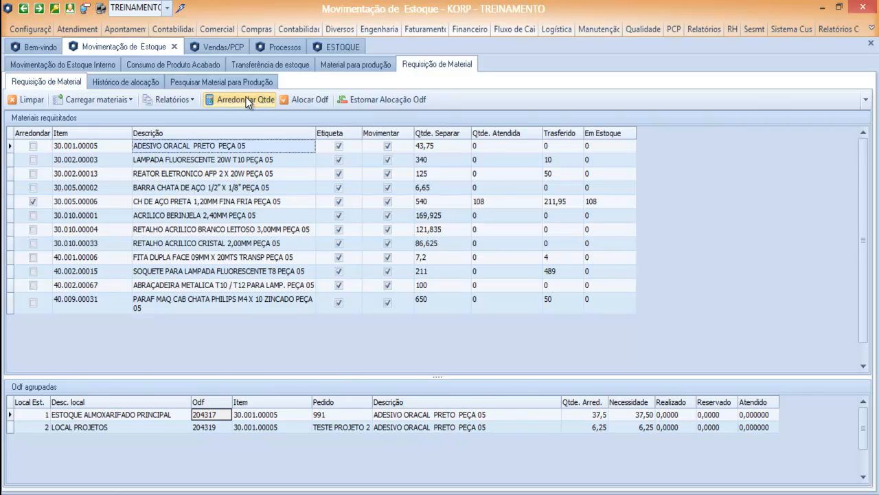
# - Round ACRILICO BERINJELA's quantity up to 171
pyautogui.click(433, 215)
pyautogui.click(33, 215)
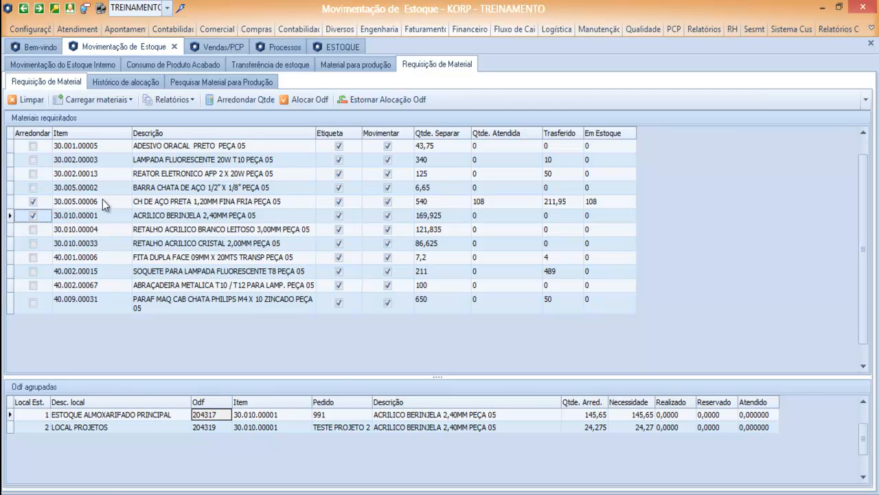
pyautogui.click(241, 99)
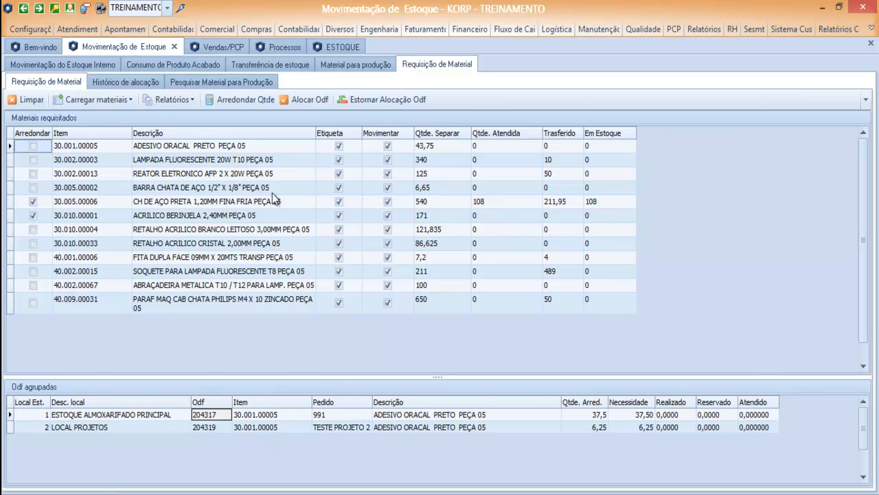
# - Review the steel sheet's grouped ODFs, select ODF 204319, and clear the requisition
pyautogui.click(204, 203)
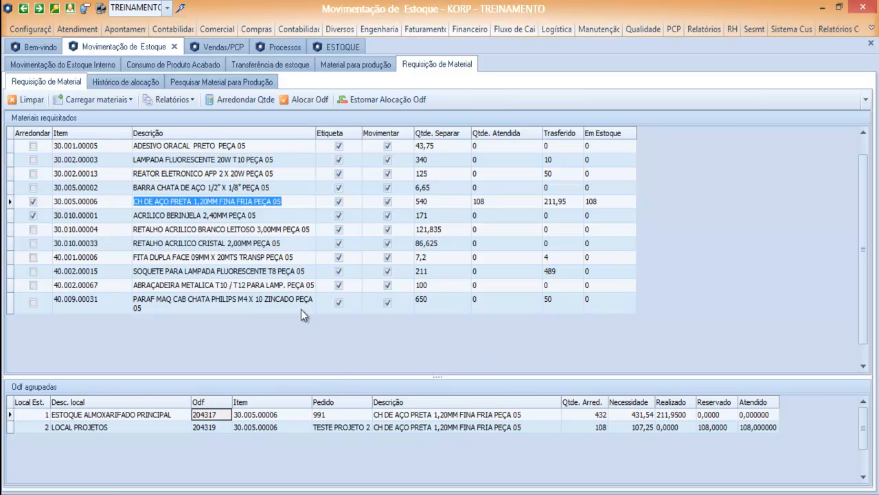
pyautogui.click(216, 426)
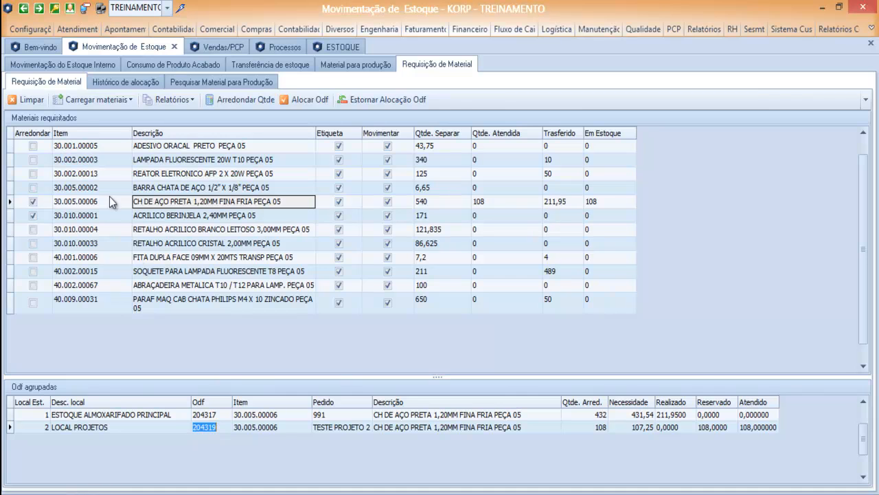
pyautogui.click(28, 99)
# - Confirm the clear and reload materials via Agrupar Odf for ODF 204319 only
pyautogui.click(459, 310)
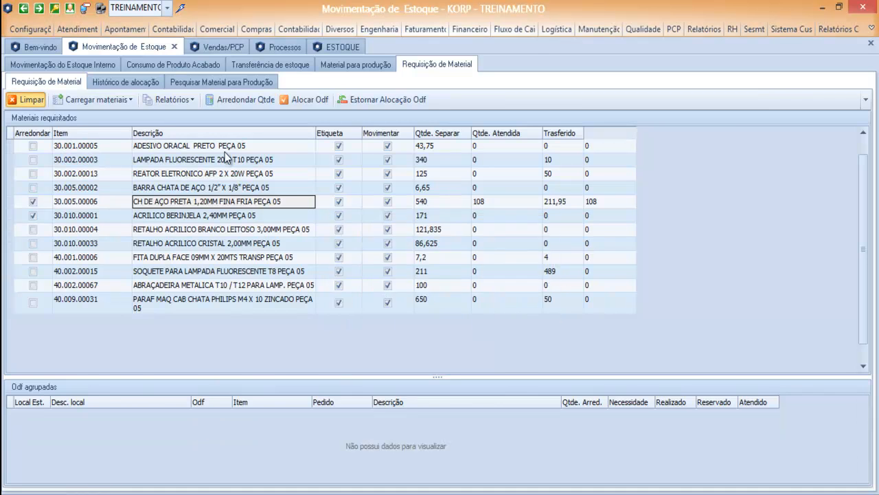
pyautogui.click(96, 99)
pyautogui.click(107, 138)
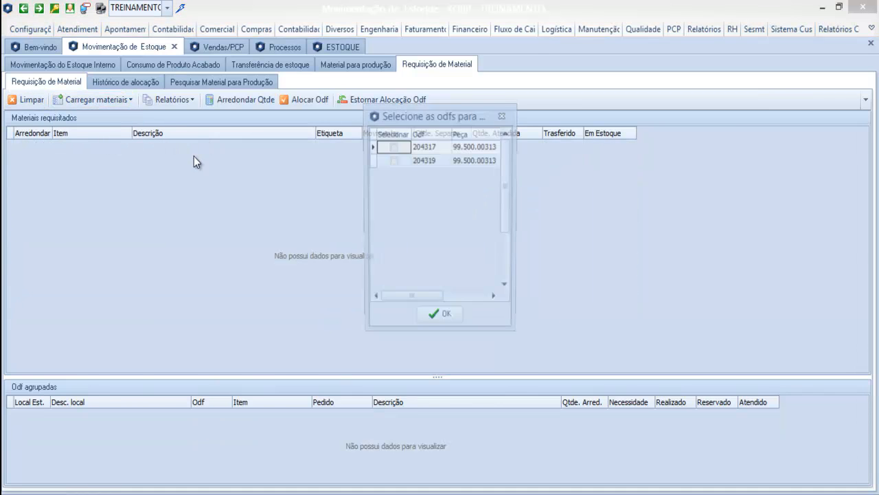
pyautogui.click(392, 160)
pyautogui.click(440, 318)
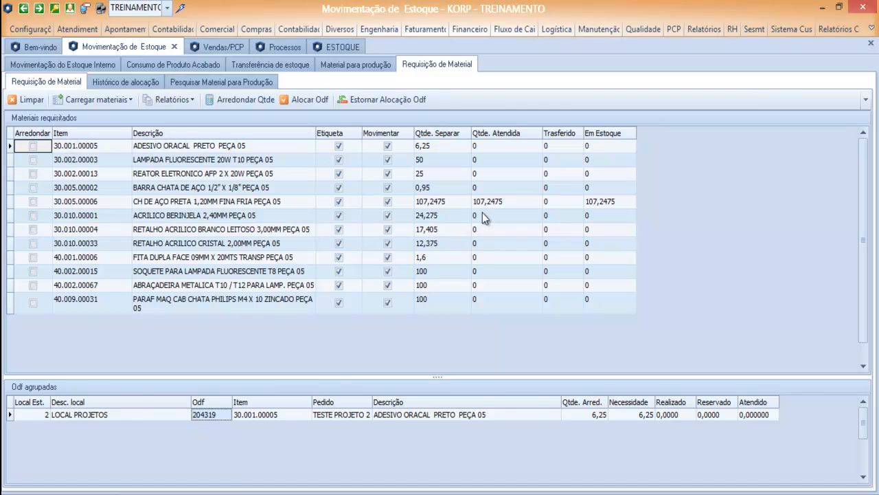
# - Round the CH DE AÇO PRETA quantity up to 108 and show its grouped ODF
pyautogui.click(34, 203)
pyautogui.click(237, 96)
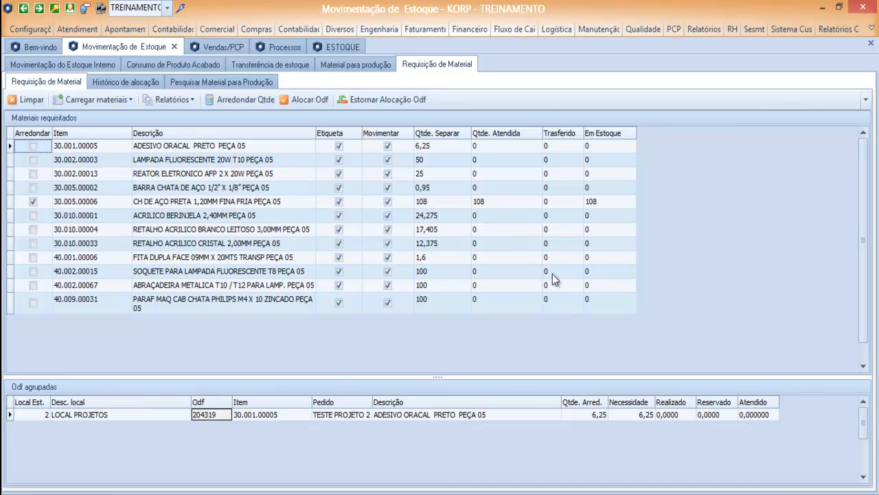
pyautogui.click(230, 206)
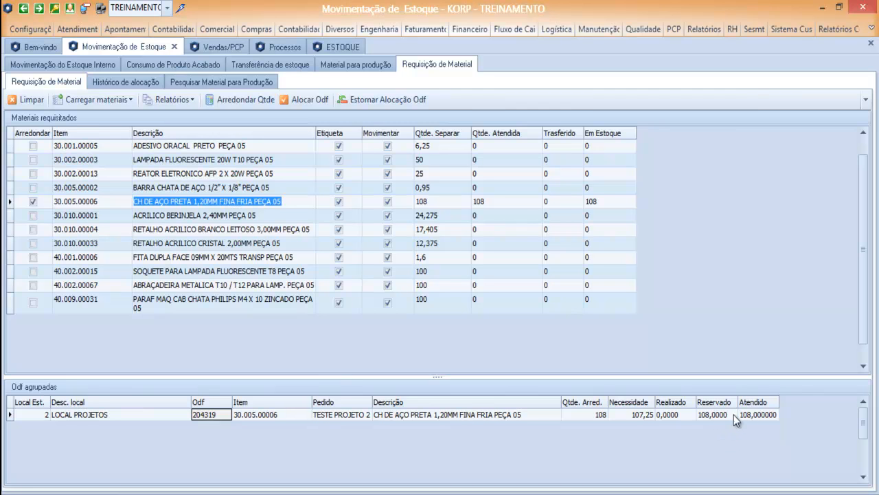
# - Set ODF 204319's attended quantity to 107,5 after 110 triggers an exceeds-need warning
pyautogui.click(752, 415)
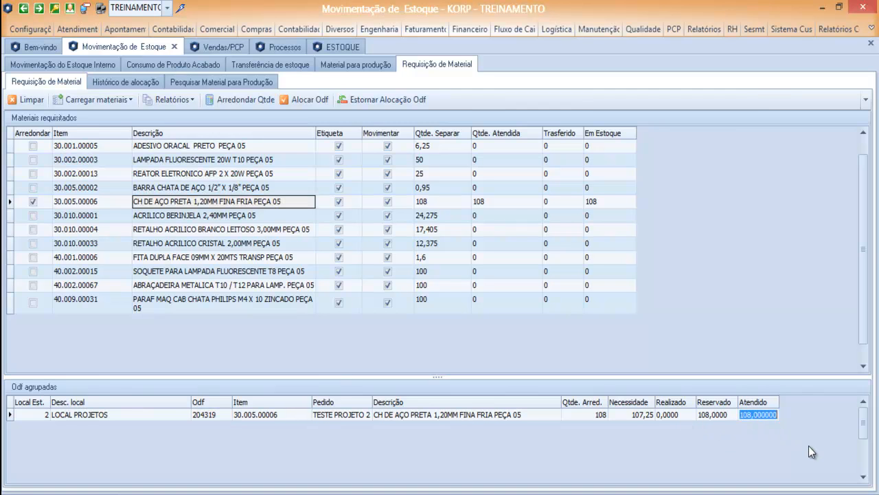
pyautogui.write('100')
pyautogui.press('BackSpace')
pyautogui.press('BackSpace')
pyautogui.write('10')
pyautogui.press('Return')
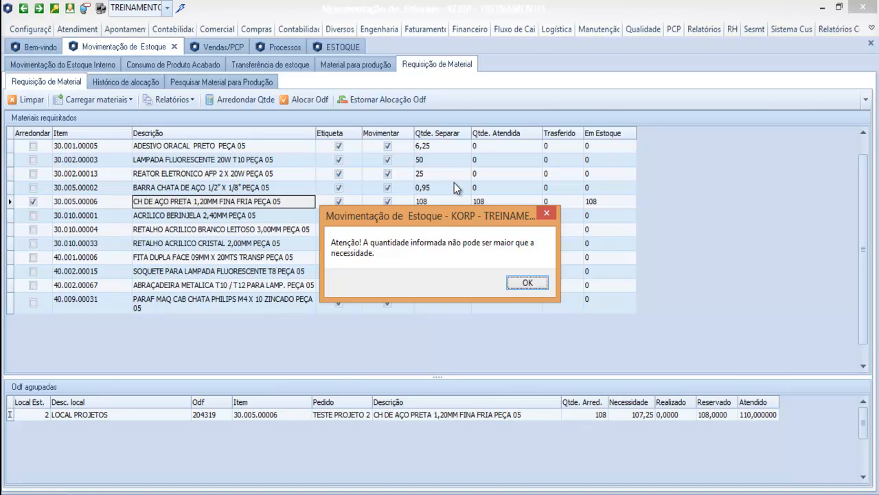
pyautogui.click(527, 282)
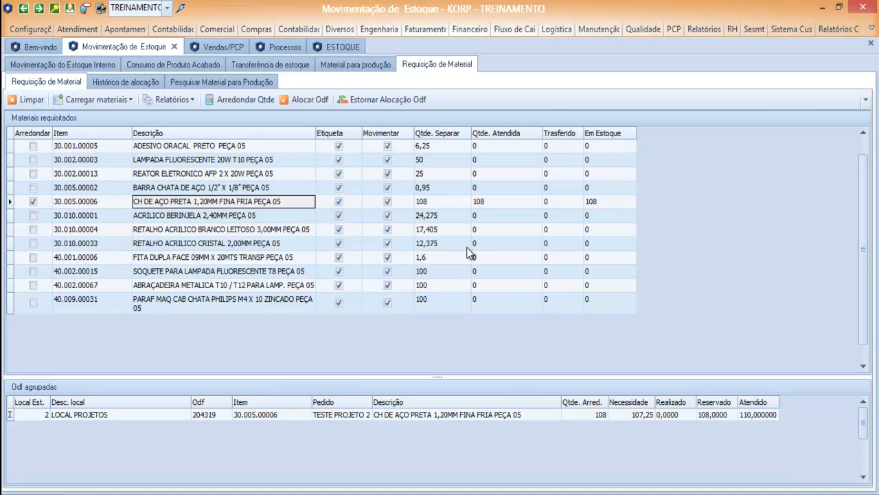
pyautogui.click(756, 418)
pyautogui.write('10,7')
pyautogui.press('BackSpace')
pyautogui.press('BackSpace')
pyautogui.write('7,5')
pyautogui.press('Return')
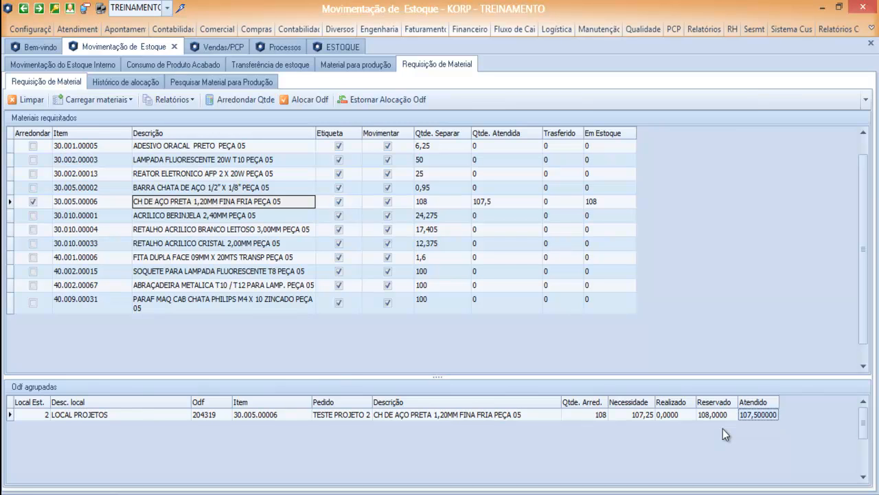
# - Re-edit the attended quantity cell, then leave it and return to the CH DE AÇO PRETA row
pyautogui.click(755, 414)
pyautogui.write('10,8')
pyautogui.press('BackSpace')
pyautogui.press('BackSpace')
pyautogui.write('08')
pyautogui.press('BackSpace')
pyautogui.press('BackSpace')
pyautogui.write('8')
pyautogui.click(356, 206)
pyautogui.click(252, 216)
pyautogui.click(248, 200)
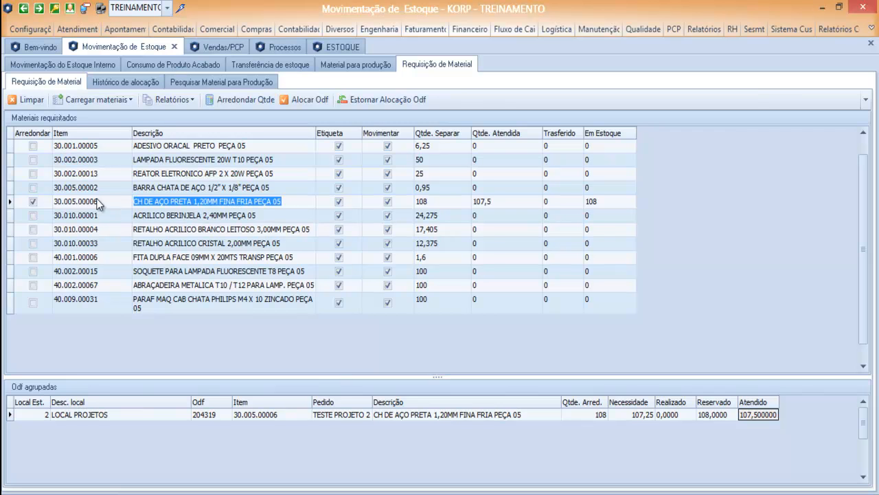
# - Compare item 30.005.00006's Vendas/PCP planning and stock history against the material requisition
pyautogui.click(223, 48)
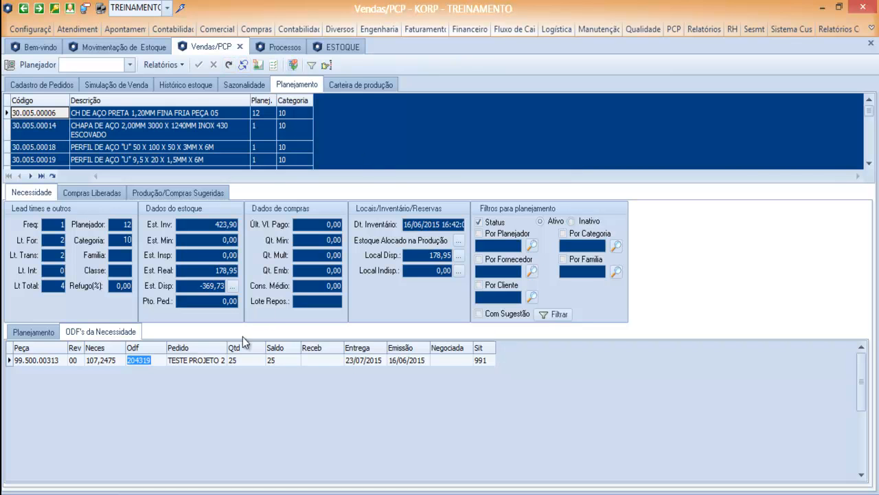
pyautogui.click(38, 126)
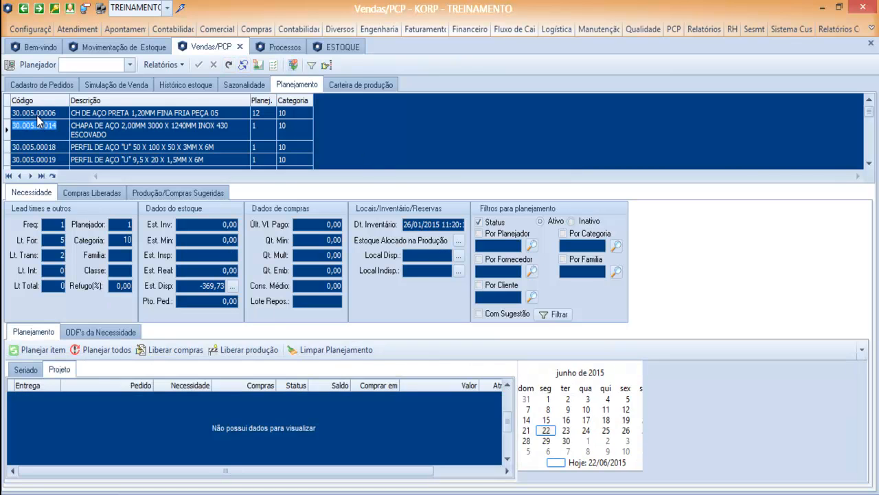
pyautogui.click(37, 115)
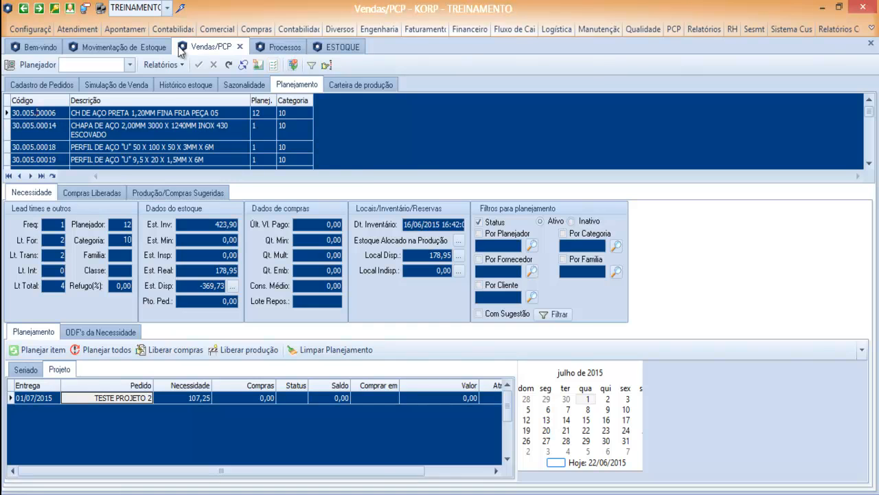
pyautogui.click(151, 48)
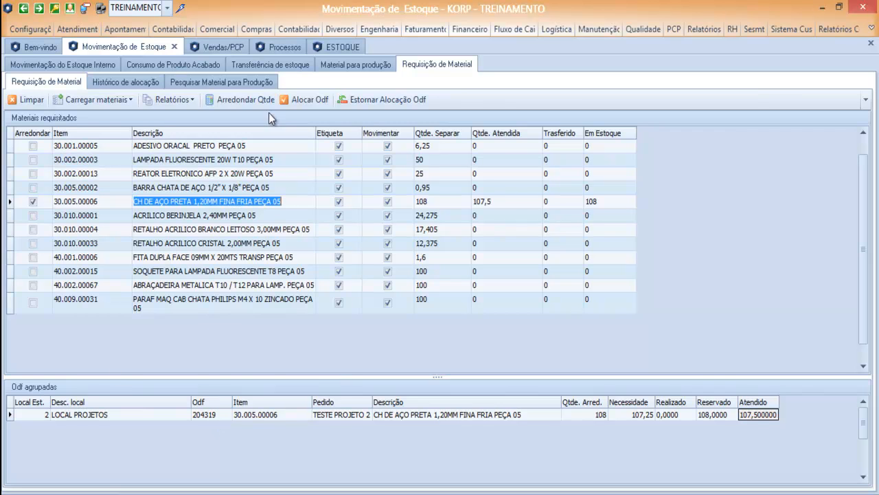
pyautogui.click(230, 46)
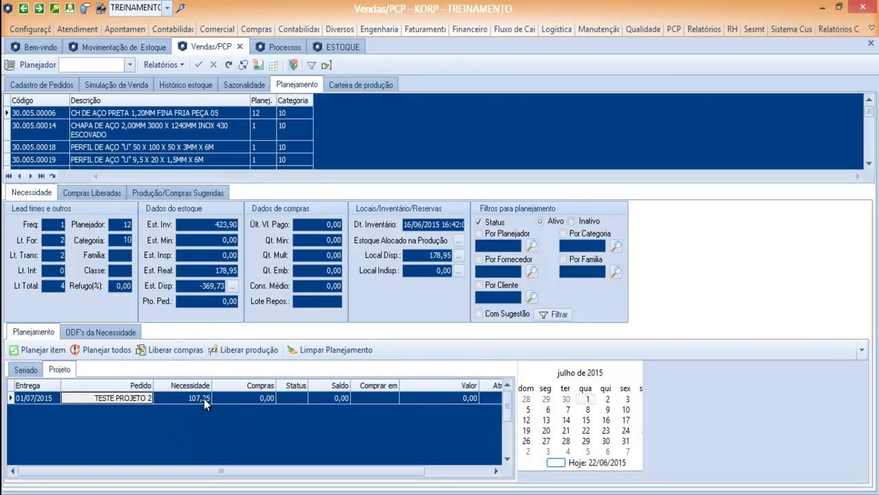
pyautogui.click(135, 47)
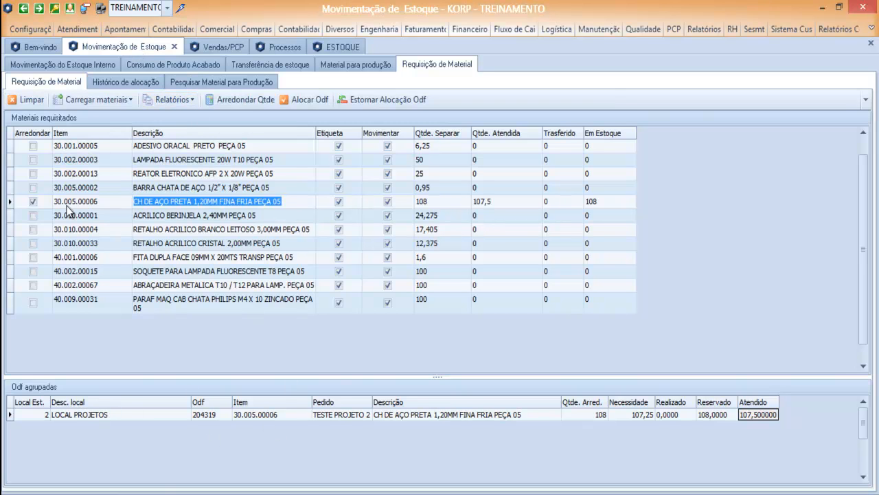
pyautogui.click(233, 48)
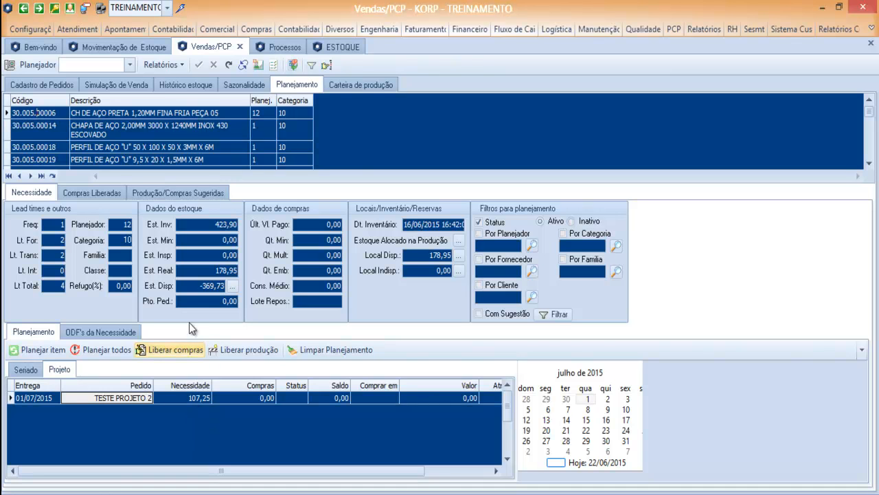
pyautogui.click(141, 48)
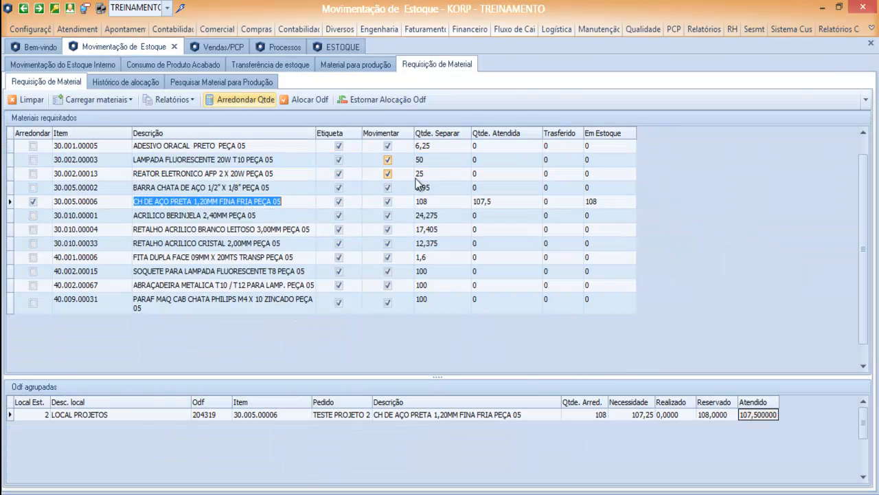
pyautogui.click(224, 46)
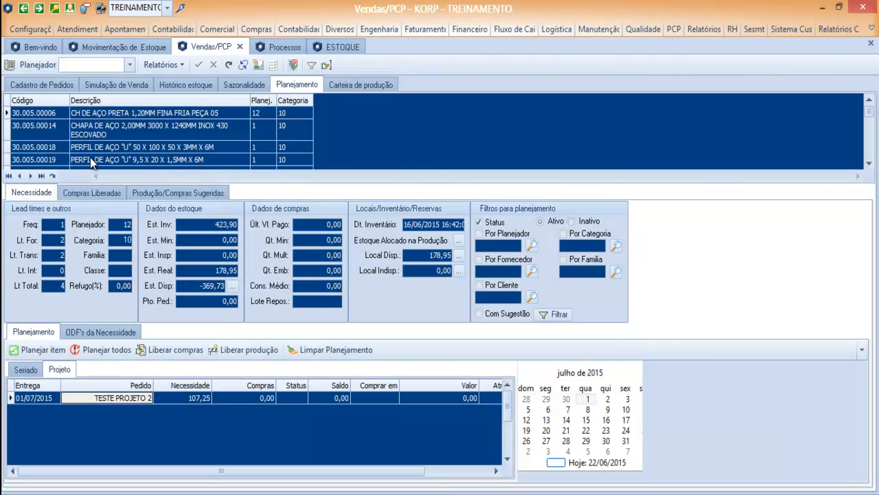
pyautogui.click(195, 85)
pyautogui.click(141, 48)
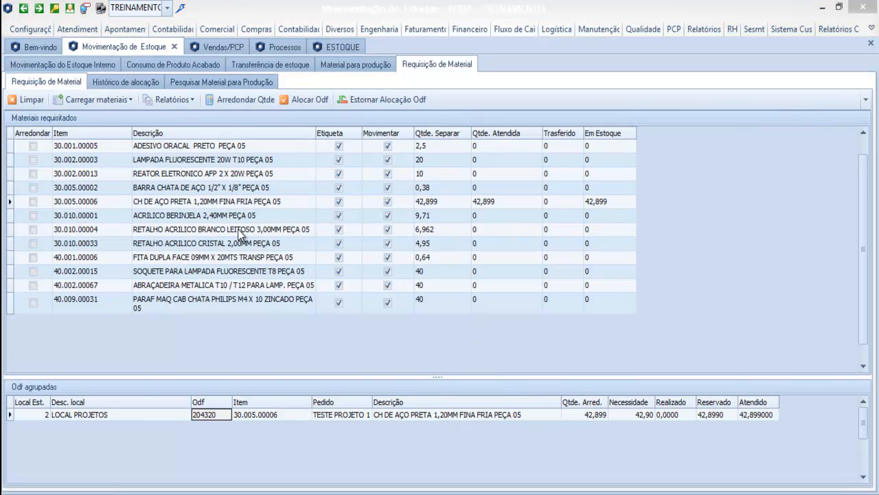
# - Clear the requisition and reload materials via Agrupar Odf with ODF 204319 ticked
pyautogui.click(31, 100)
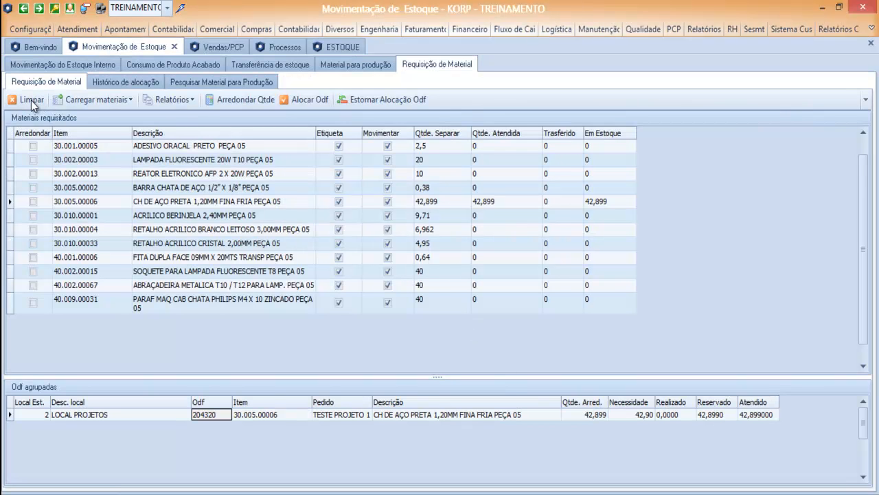
pyautogui.click(443, 308)
pyautogui.click(104, 102)
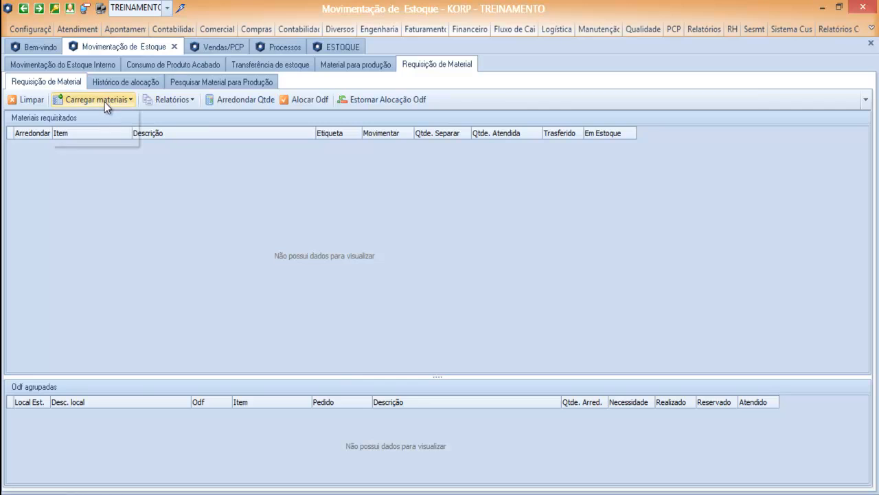
pyautogui.click(108, 136)
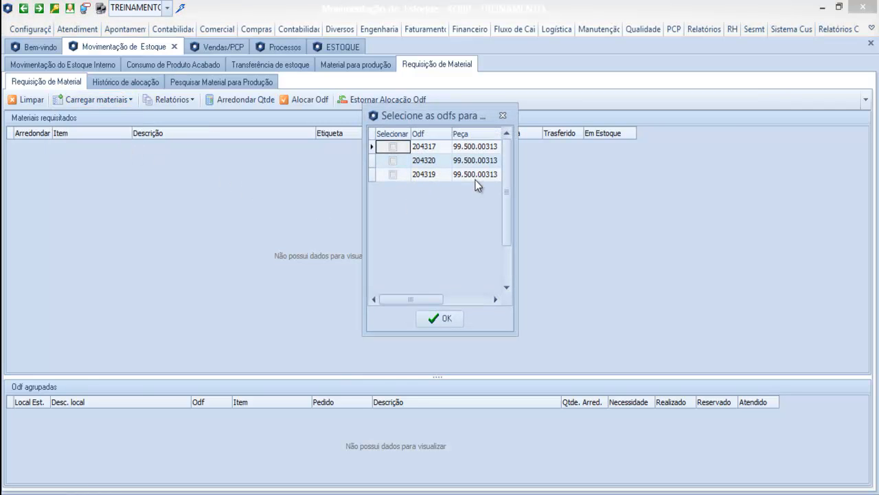
pyautogui.click(392, 175)
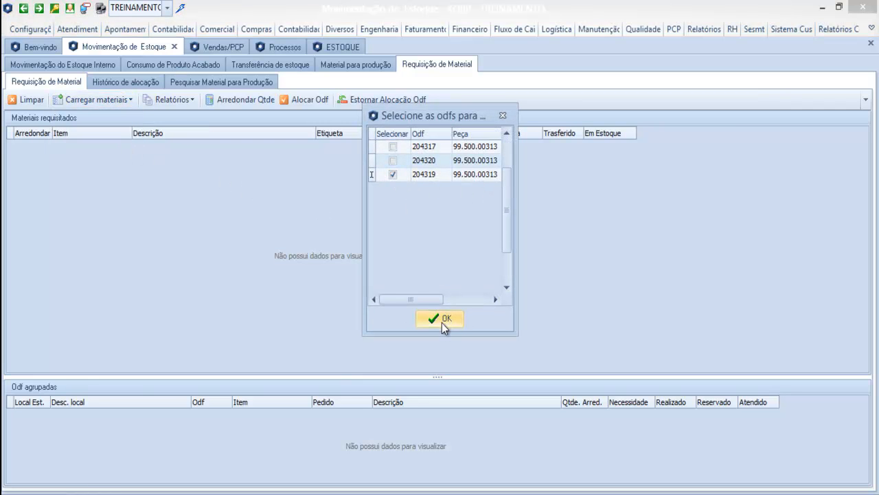
pyautogui.click(443, 316)
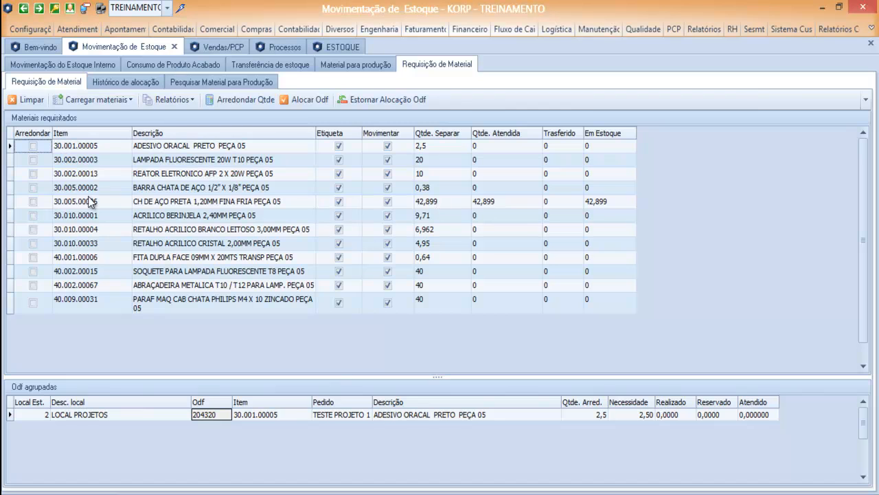
# - Round item 30.005.00006 up to 43, check its grouped ODF details, and show Vendas/PCP planning
pyautogui.click(33, 202)
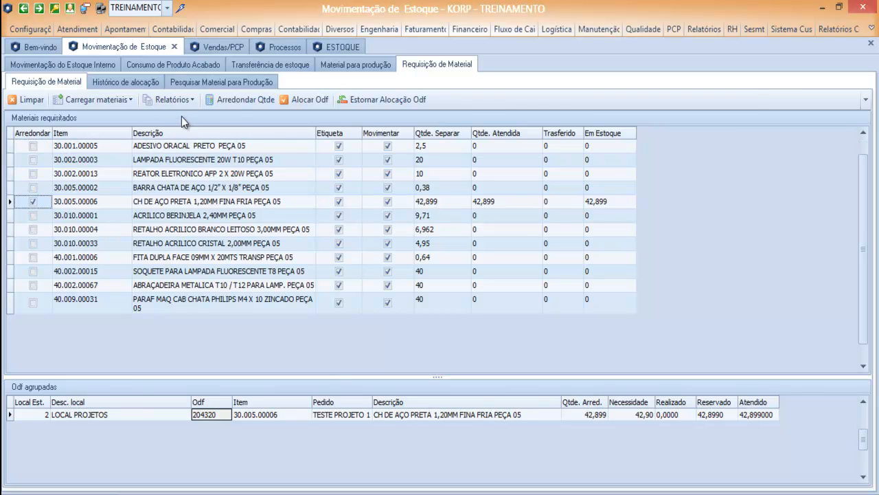
pyautogui.click(236, 101)
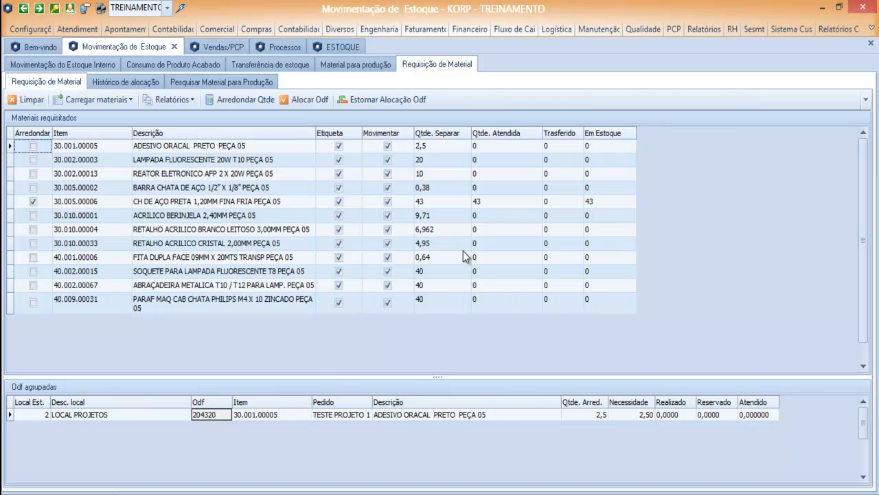
pyautogui.click(242, 202)
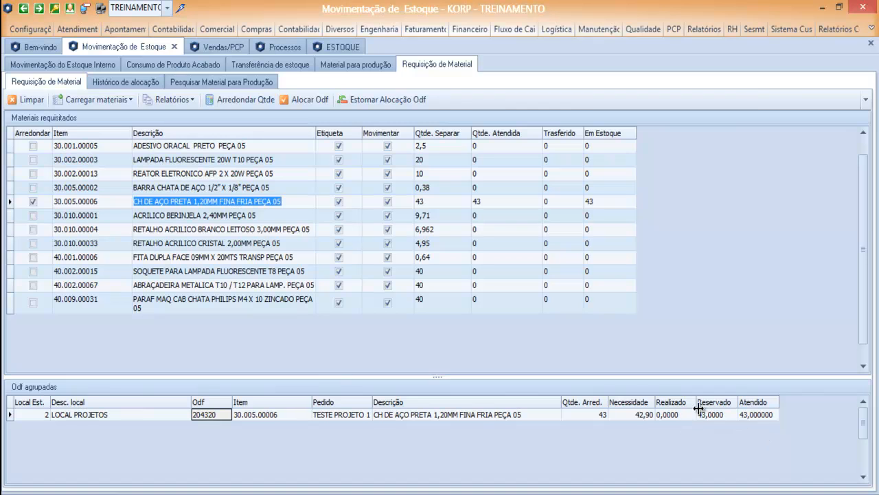
pyautogui.click(275, 215)
pyautogui.click(263, 201)
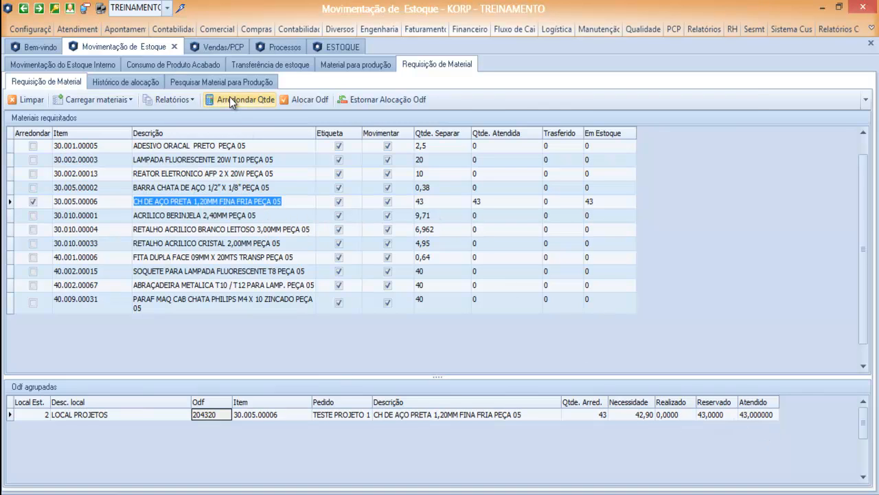
pyautogui.click(221, 46)
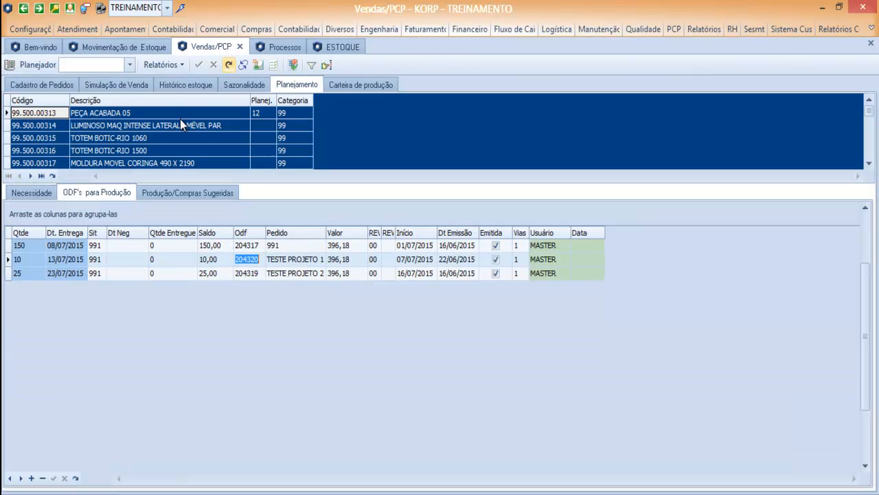
# - View item 30.005.00006's Histórico estoque, then return to the Requisição de Material page
pyautogui.click(182, 85)
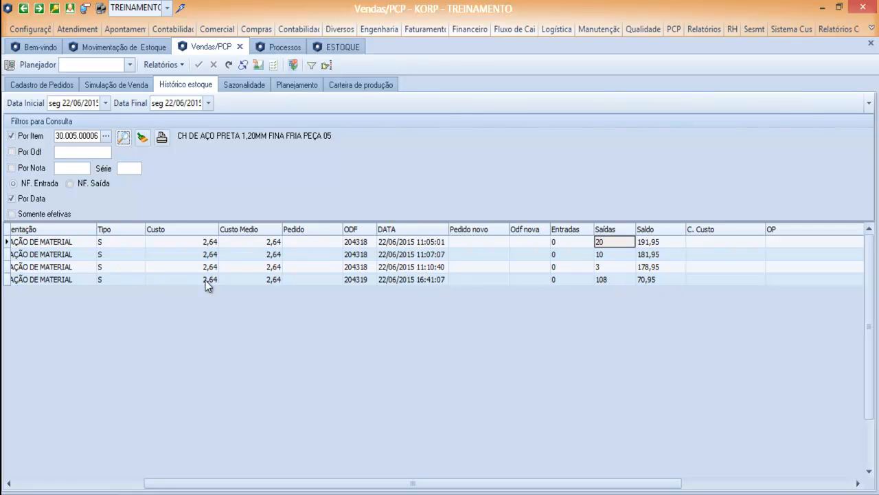
pyautogui.click(141, 48)
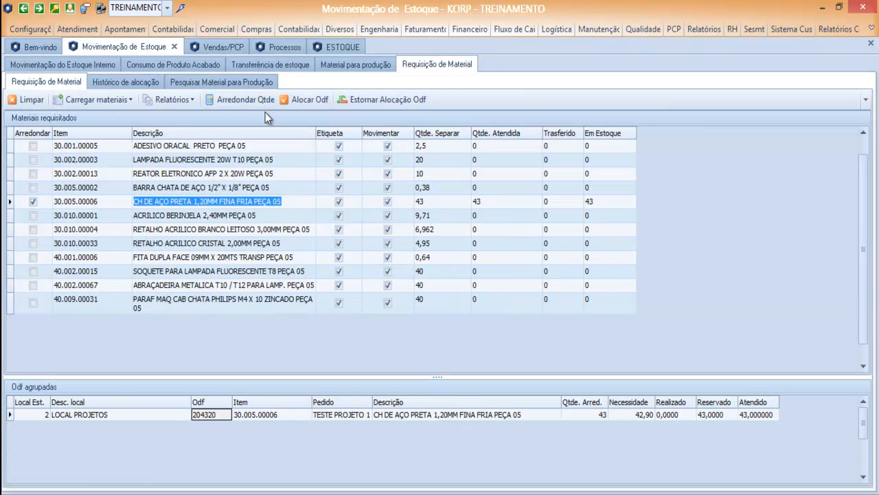
# - Allocate ODF 204320's requisitioned materials with Alocar Odf, confirming and acknowledging success
pyautogui.click(306, 99)
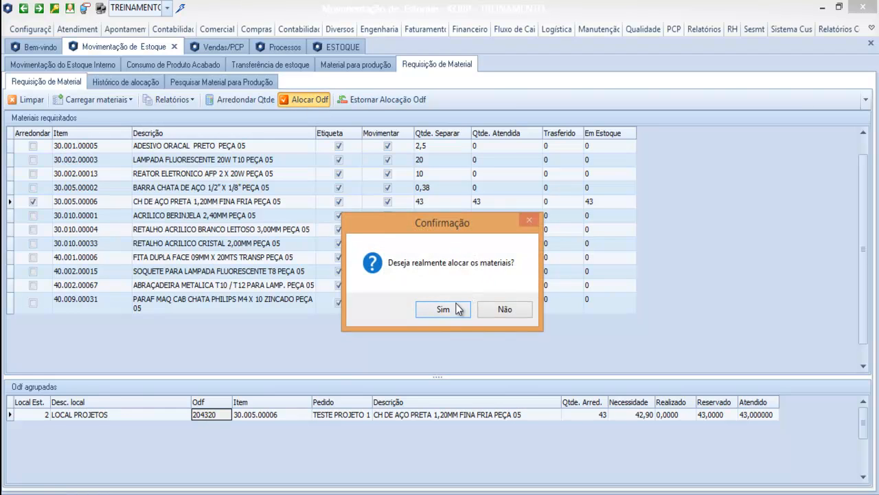
pyautogui.click(458, 309)
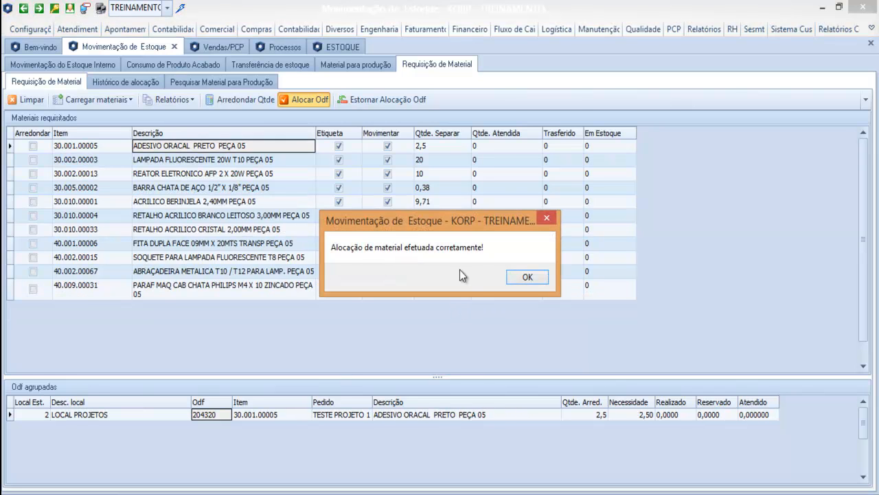
pyautogui.click(511, 277)
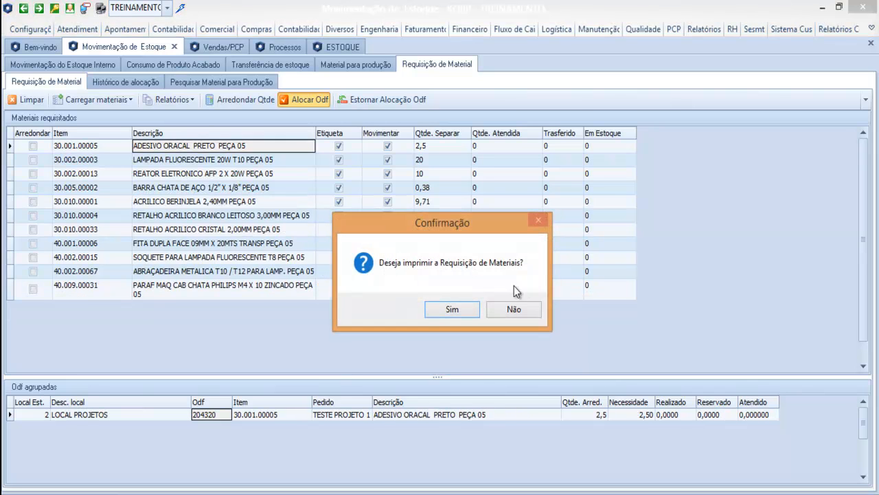
# - Accept printing and scroll through the Lista de Conferência de Montagem preview for ODF 204320
pyautogui.click(452, 310)
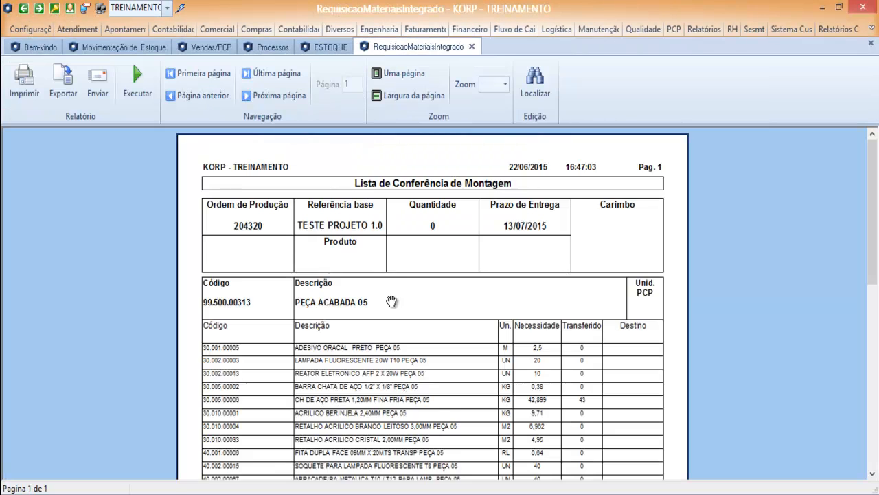
pyautogui.scroll(-3, 398, 282)
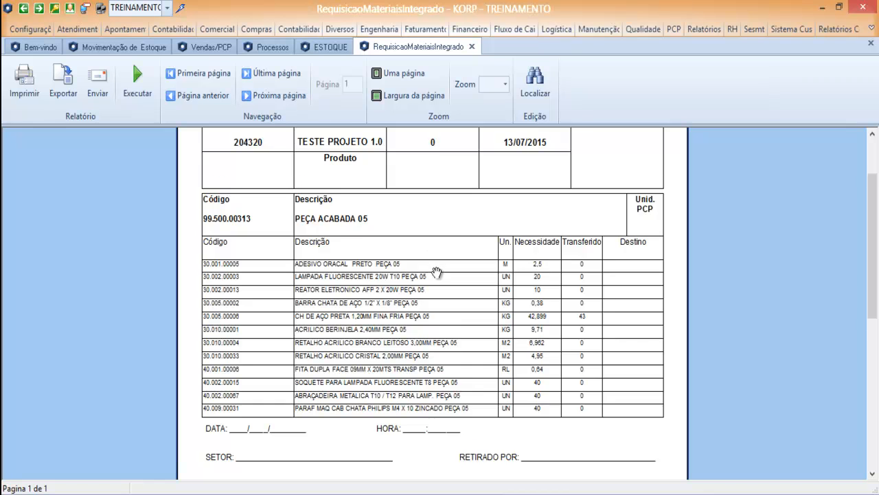
pyautogui.scroll(2, 237, 209)
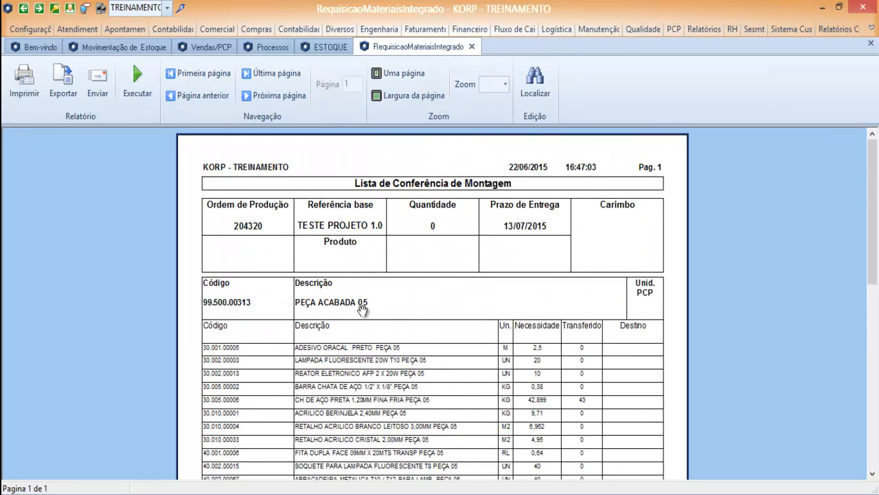
pyautogui.scroll(-2, 364, 312)
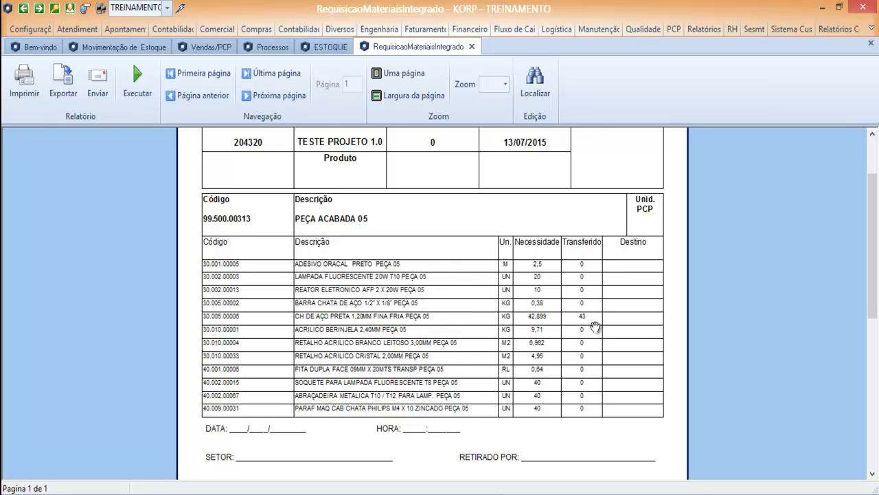
# - Search the Planejamento Necessidade item codes for 204320 and dismiss the record-not-found message
pyautogui.click(211, 47)
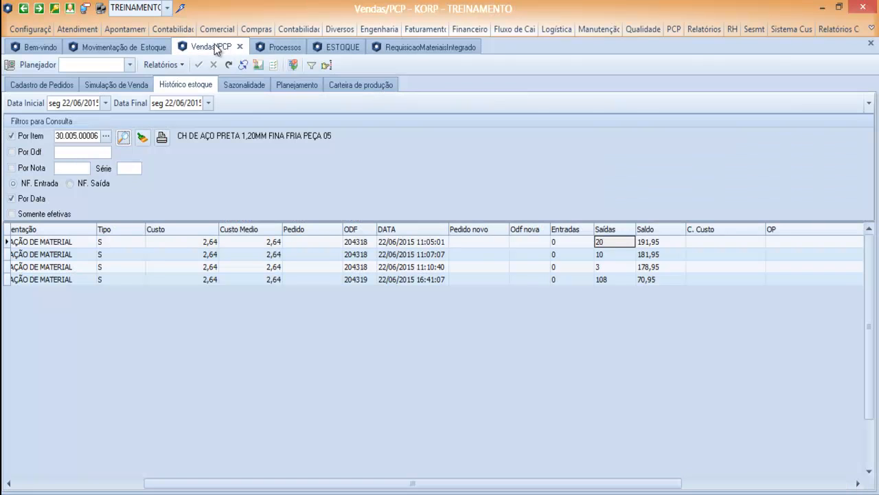
pyautogui.click(293, 85)
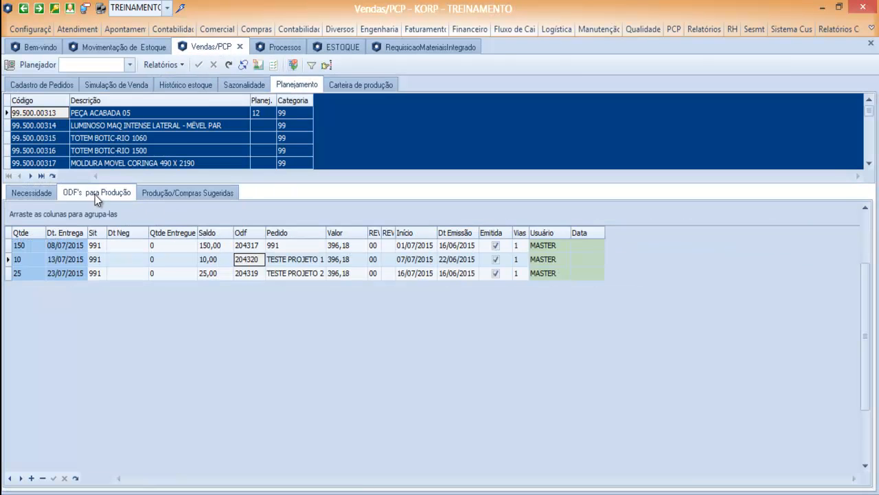
pyautogui.click(28, 193)
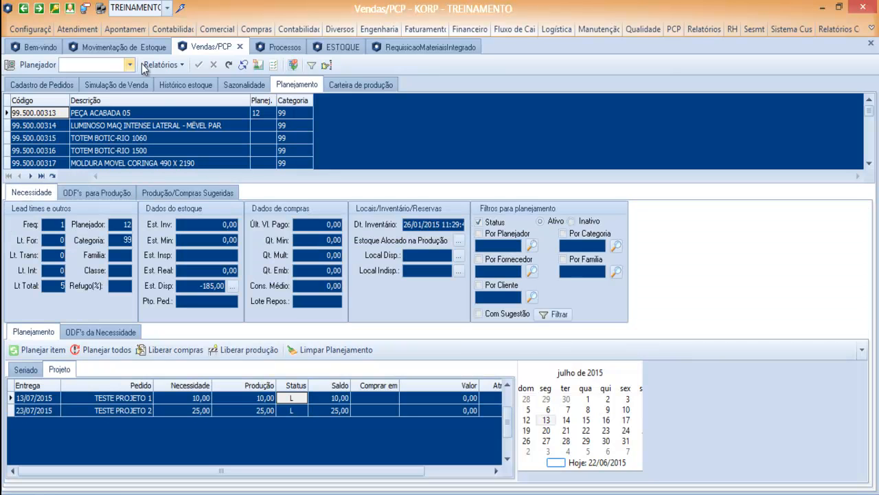
pyautogui.click(57, 101)
pyautogui.write('204320')
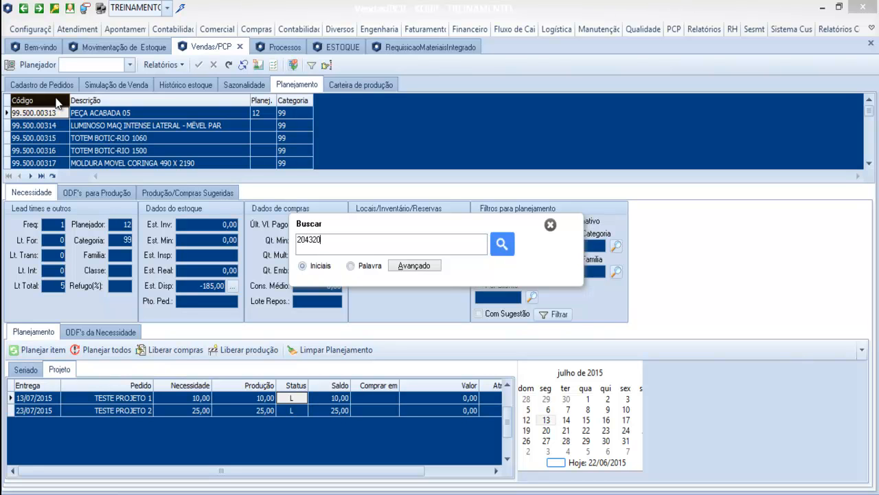
pyautogui.press('Return')
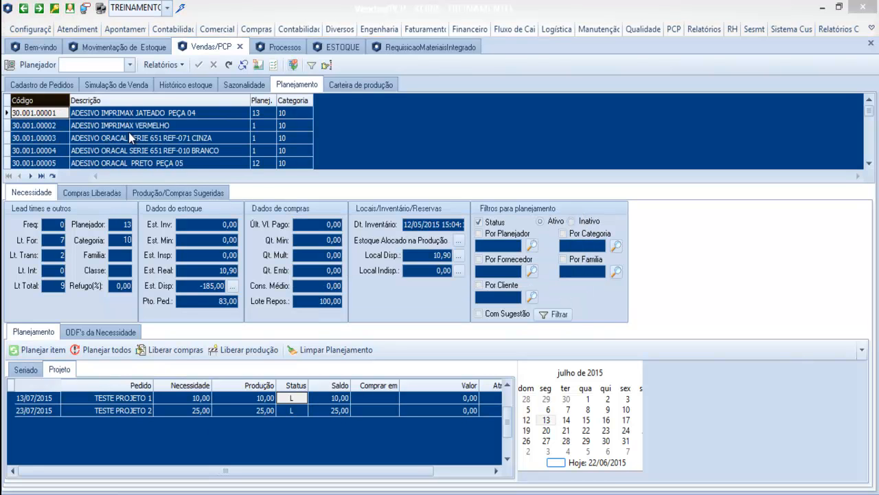
pyautogui.click(543, 278)
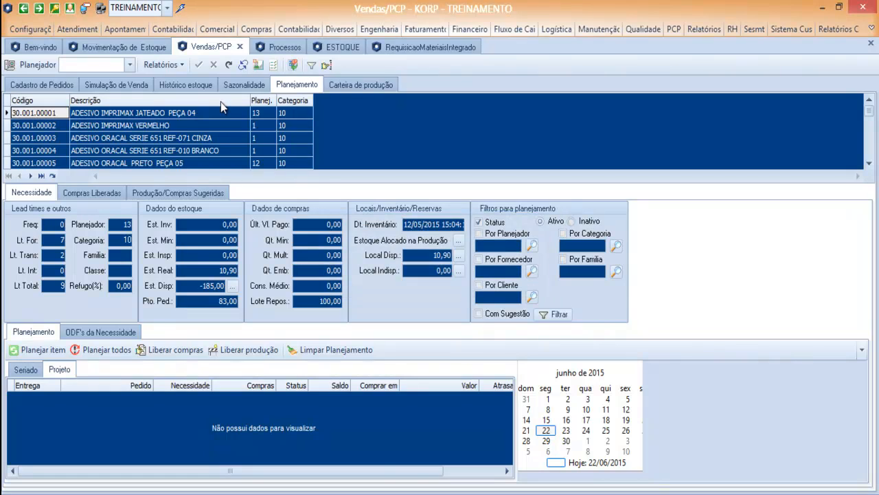
# - Copy item 30.005.00006's code from the Histórico estoque filter for reuse in Planejamento
pyautogui.click(156, 46)
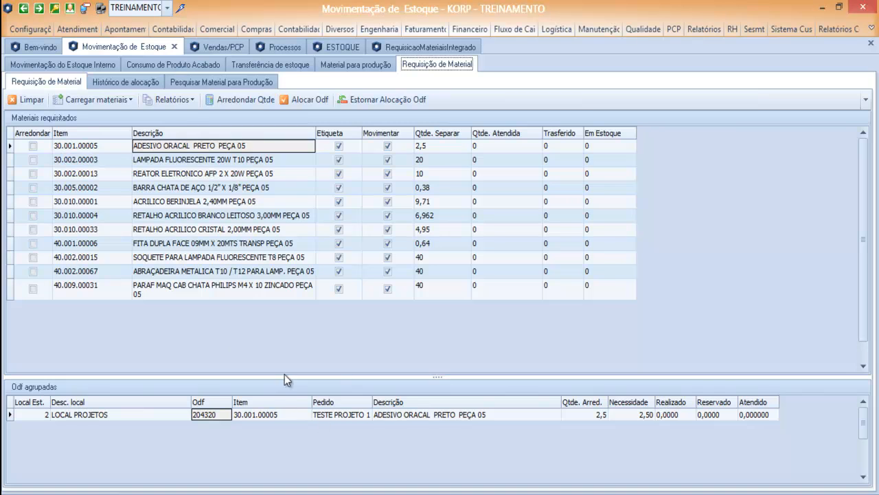
pyautogui.click(224, 50)
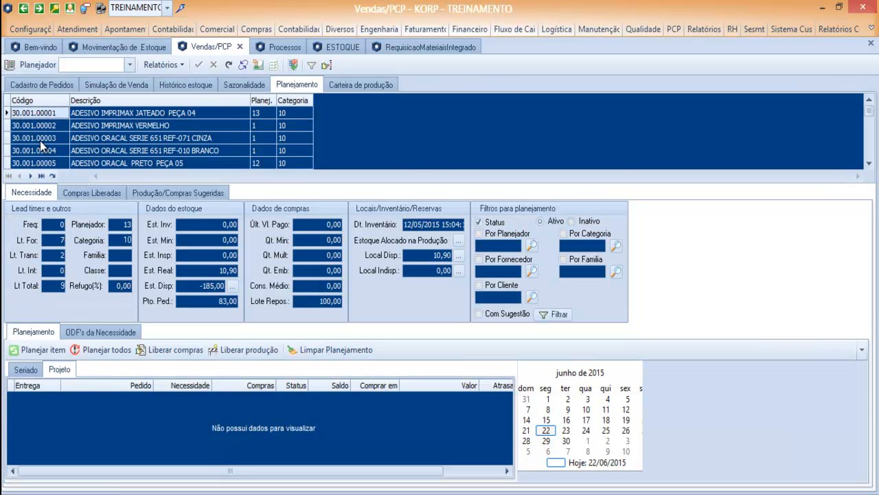
pyautogui.click(185, 85)
pyautogui.moveTo(100, 135); pyautogui.dragTo(57, 135)
pyautogui.click(295, 85)
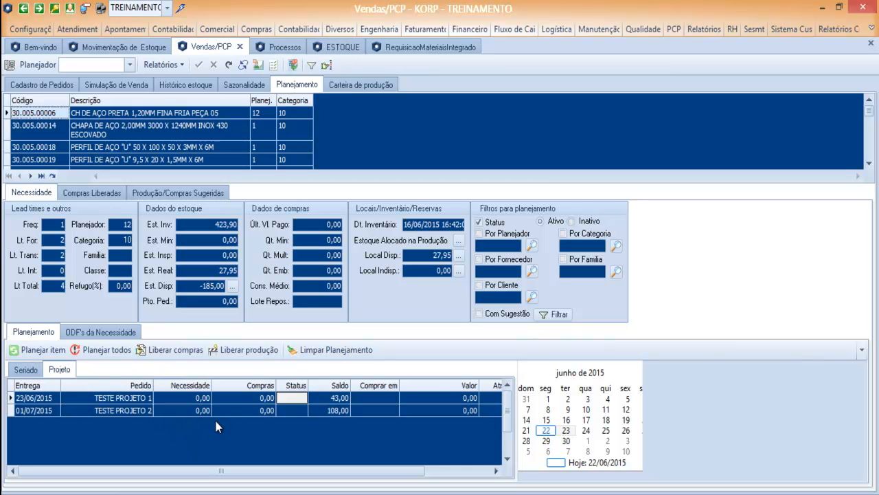
# - Review the need's ODFs for TESTE PROJETO 2 and TESTE PROJETO 1, then return to the requisition
pyautogui.click(115, 405)
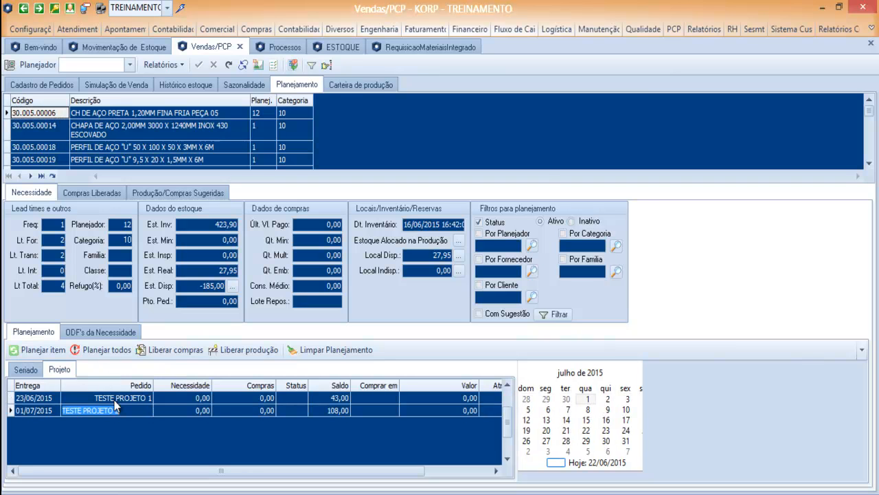
pyautogui.click(100, 332)
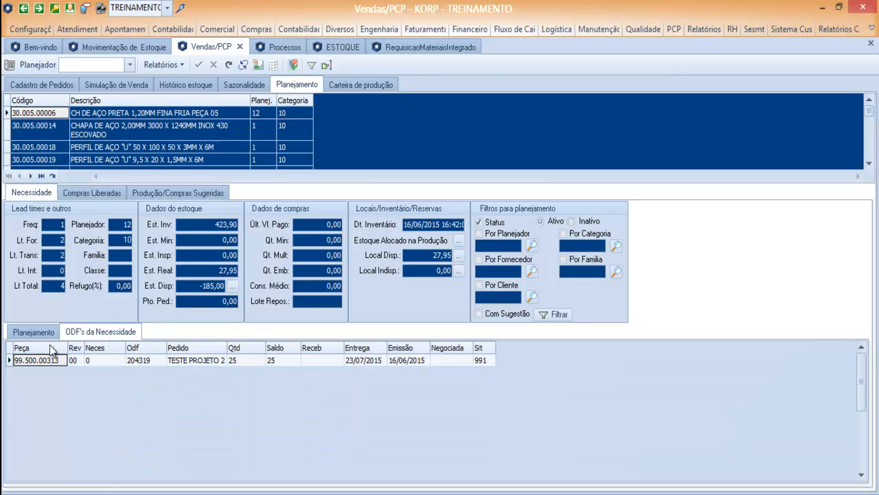
pyautogui.click(33, 332)
pyautogui.click(115, 394)
pyautogui.click(103, 332)
pyautogui.click(42, 333)
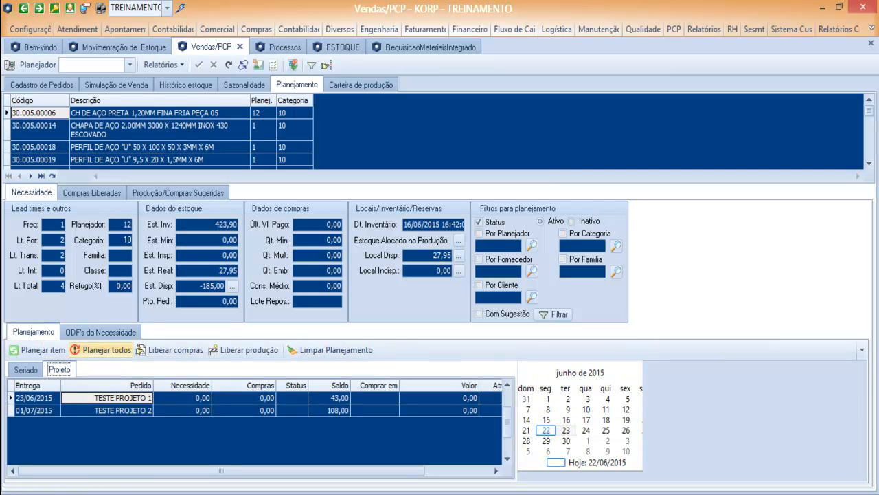
pyautogui.click(101, 47)
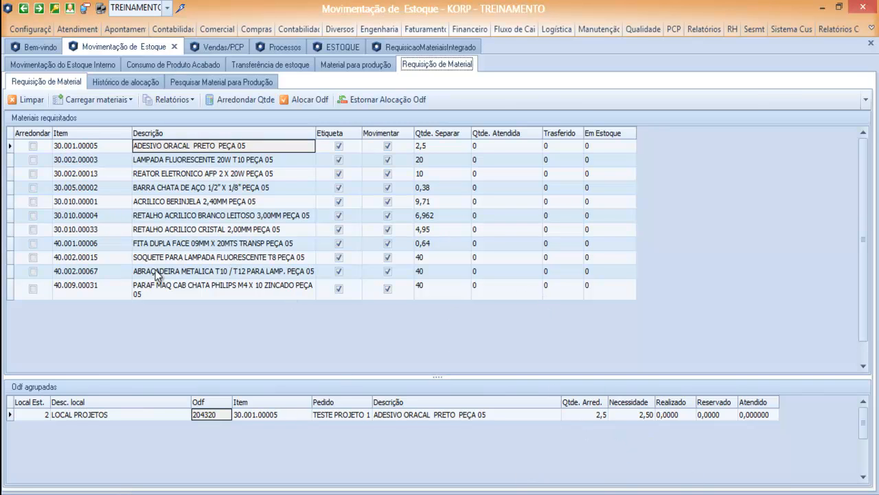
# - Display the RequisicaoMateriaisIntegrado report for ODF 204320, showing CH DE AÇO PRETA 42,899 needed, 43 transferred
pyautogui.click(226, 47)
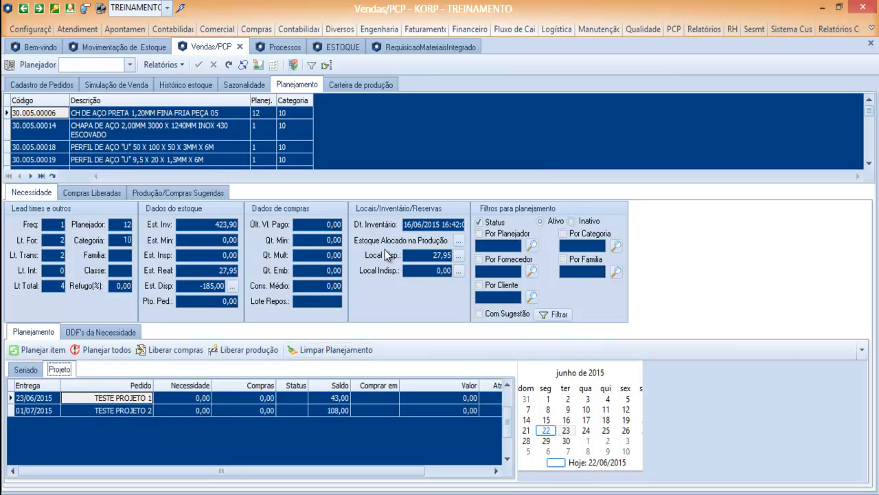
pyautogui.click(52, 176)
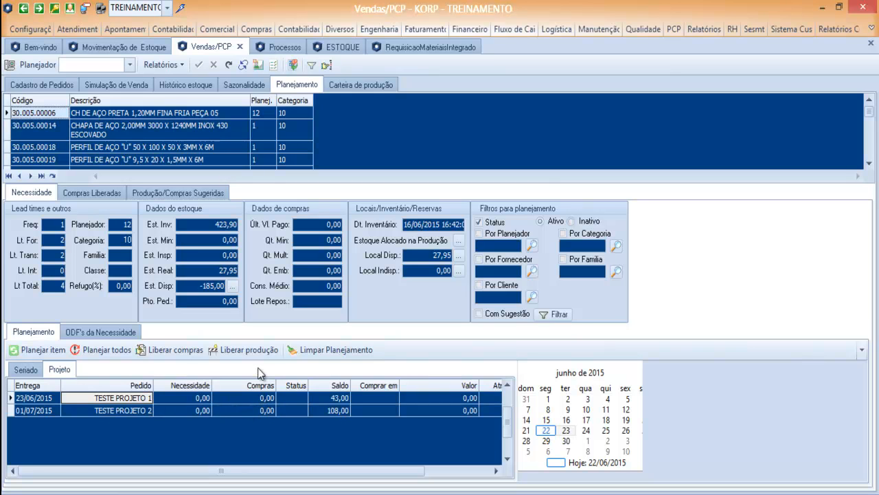
pyautogui.click(147, 52)
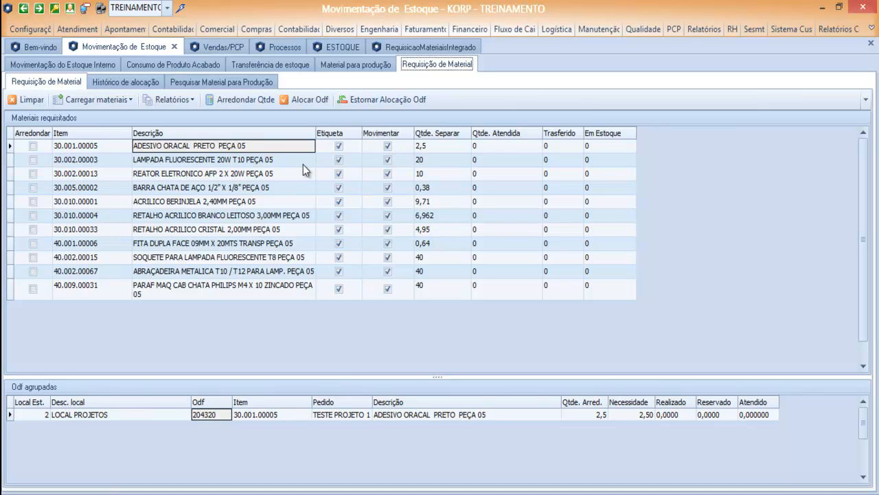
pyautogui.click(227, 47)
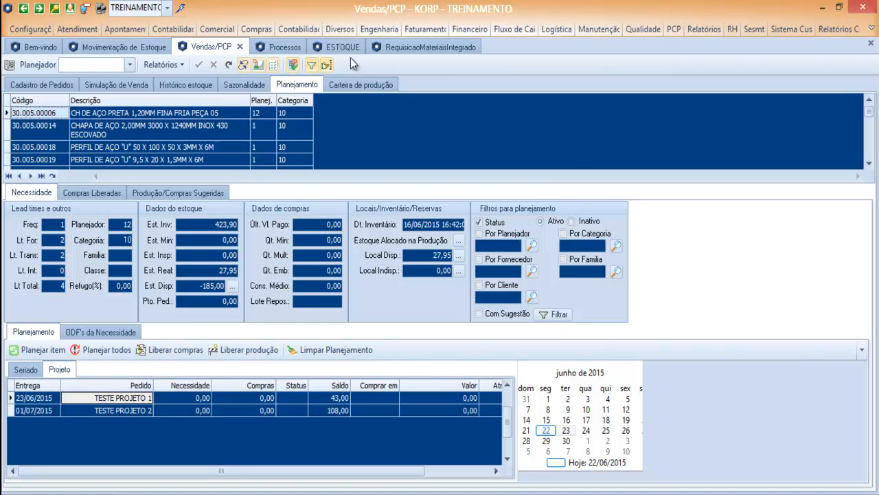
pyautogui.click(399, 46)
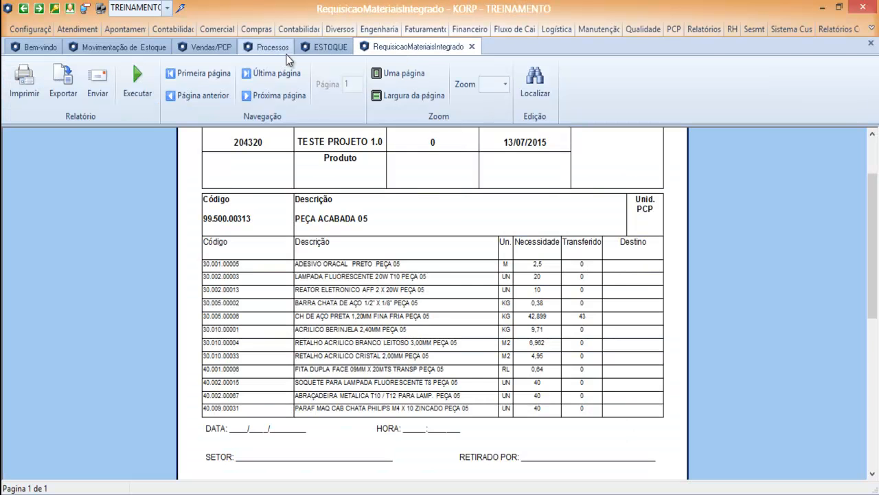
# - Go back to the Requisição de Material list for ODF 204320 and show the PCP functions
pyautogui.click(210, 47)
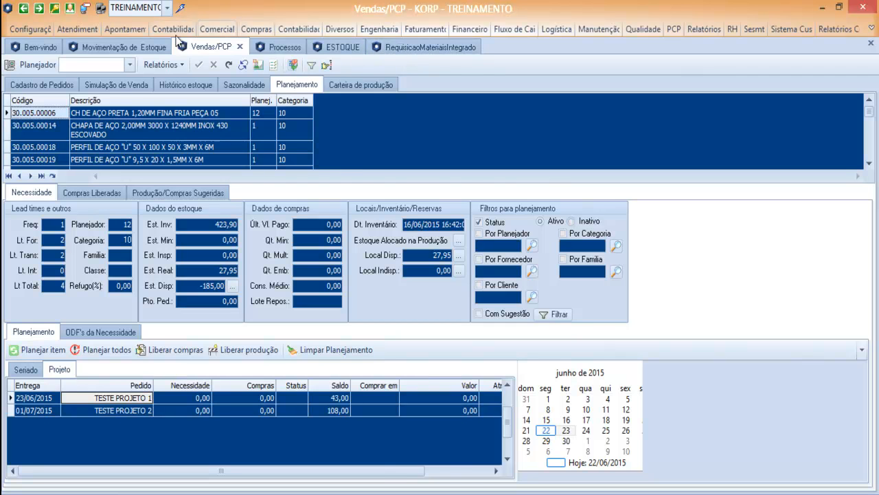
pyautogui.click(166, 46)
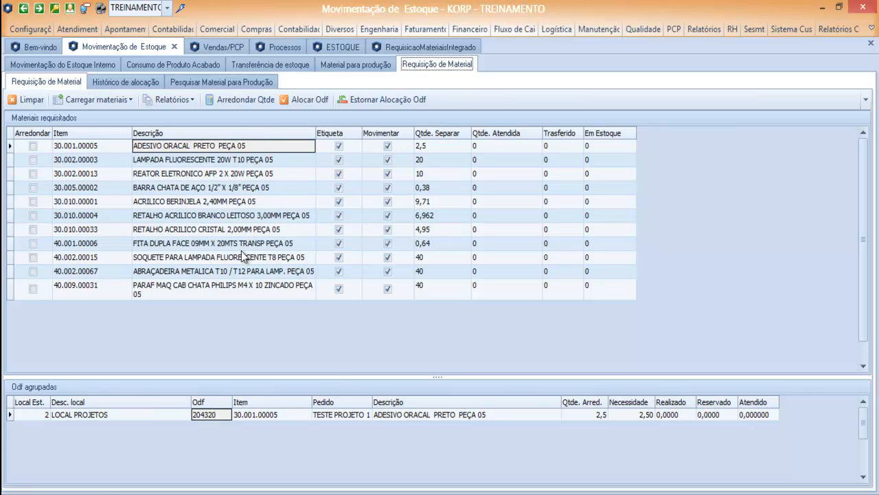
pyautogui.click(670, 31)
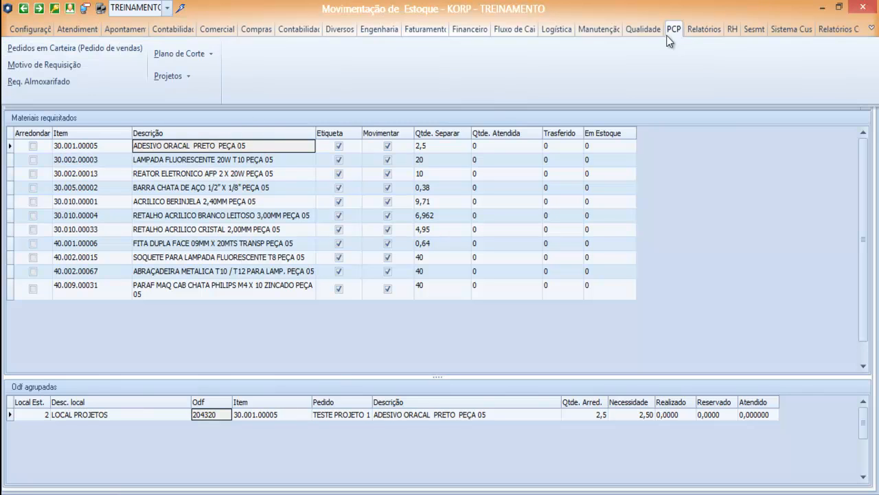
# - Open Requisição Almoxarifado requisition 9 with two ACM items for ODF 165454, comparing it with Vendas/PCP
pyautogui.click(49, 81)
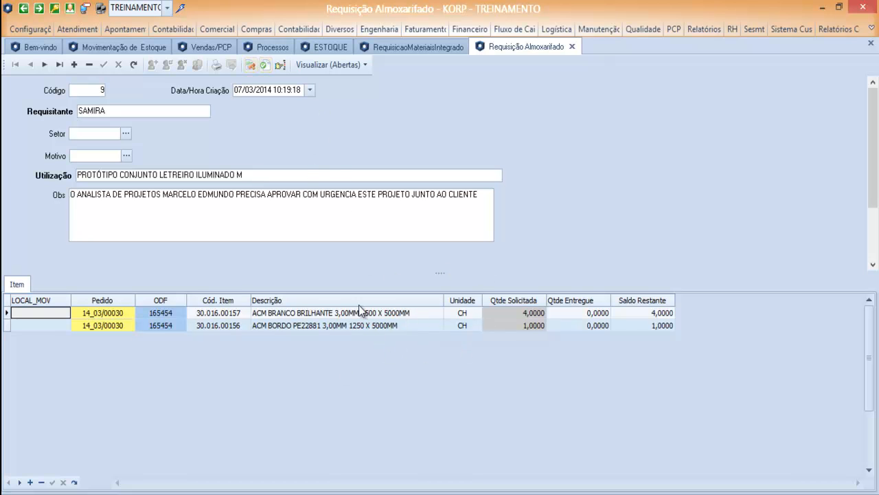
pyautogui.click(206, 47)
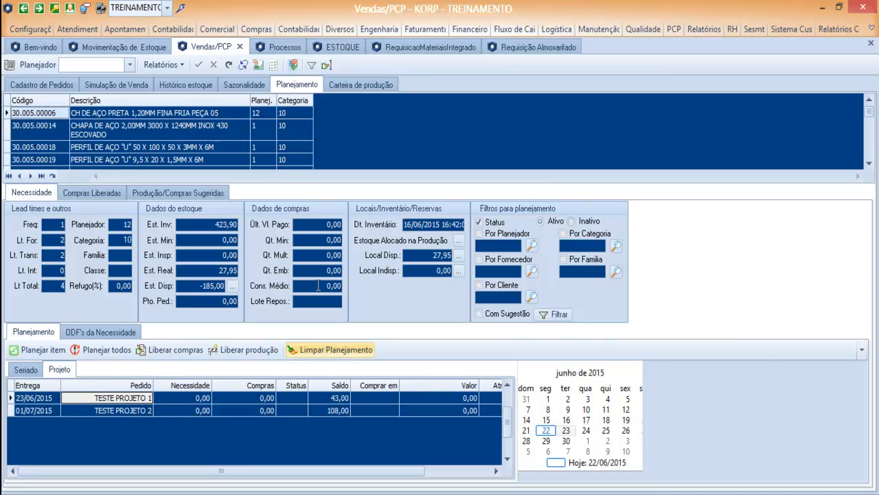
pyautogui.click(530, 50)
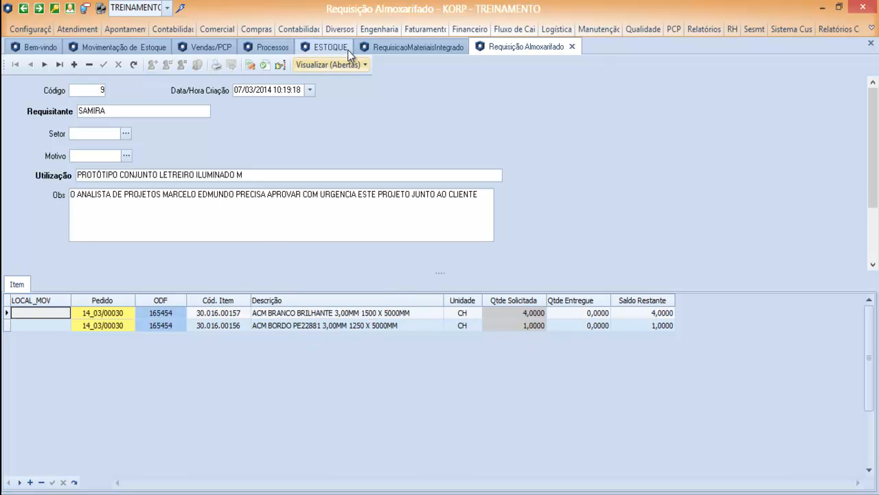
pyautogui.click(224, 43)
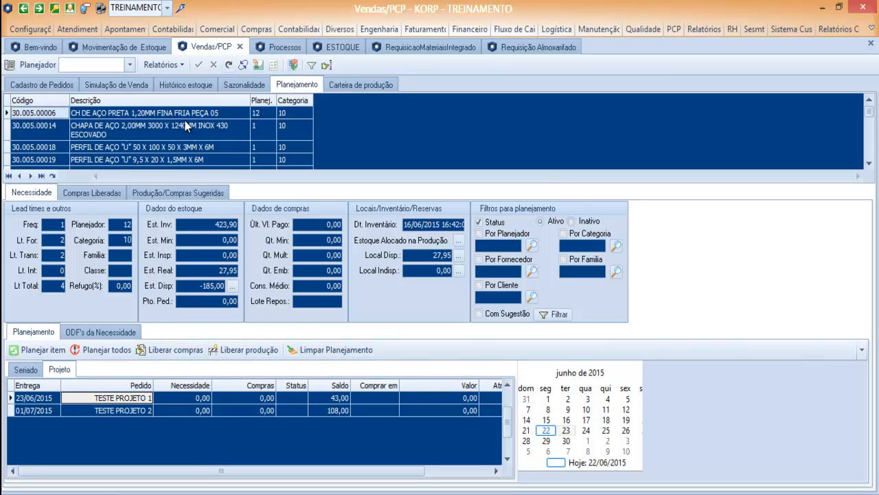
pyautogui.click(540, 46)
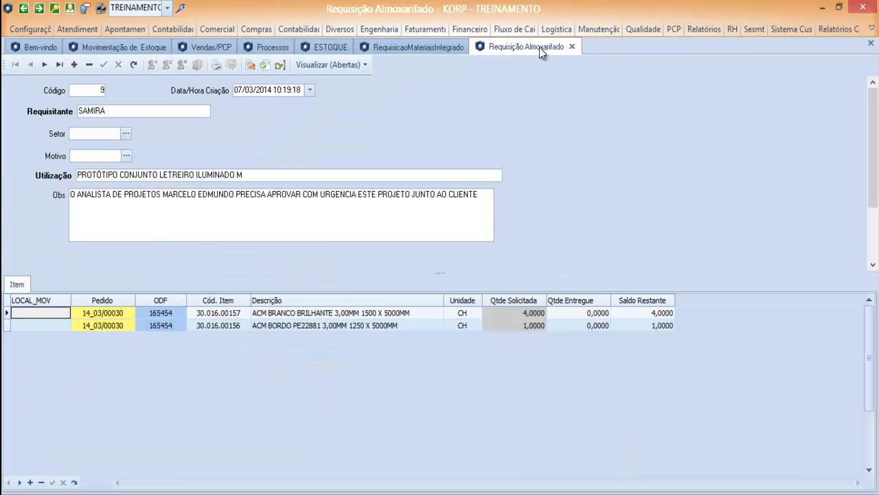
pyautogui.click(125, 48)
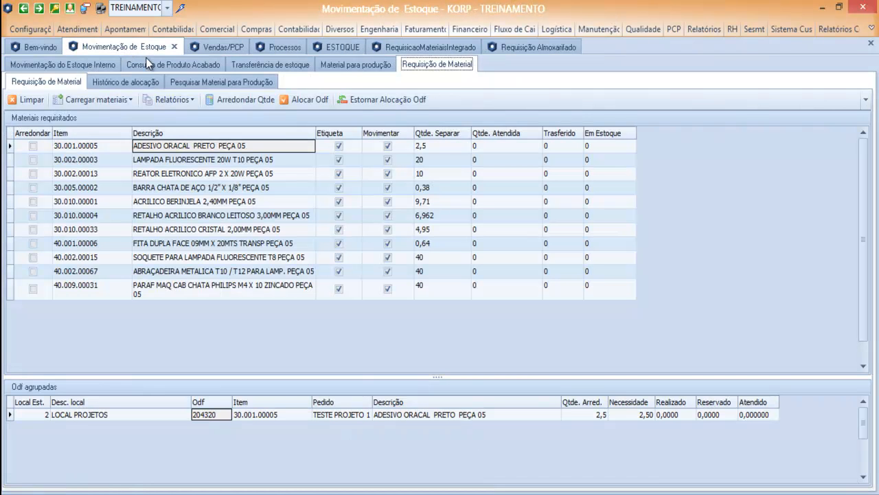
pyautogui.click(277, 66)
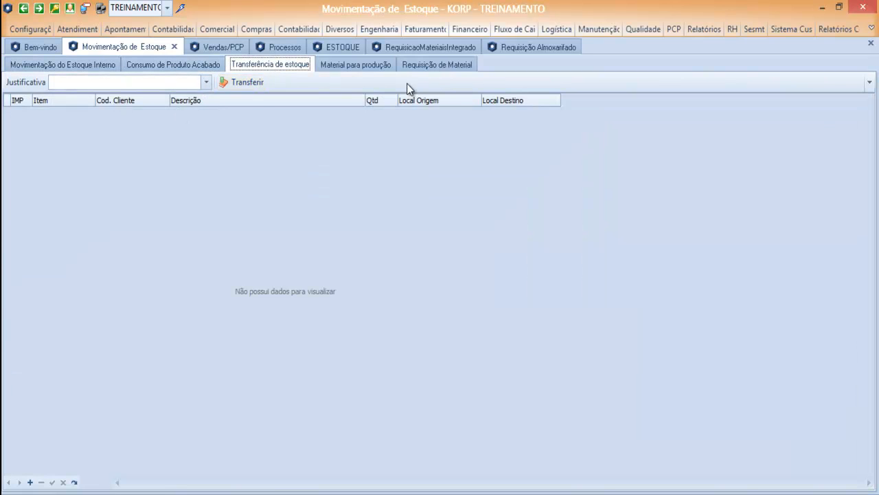
pyautogui.click(350, 65)
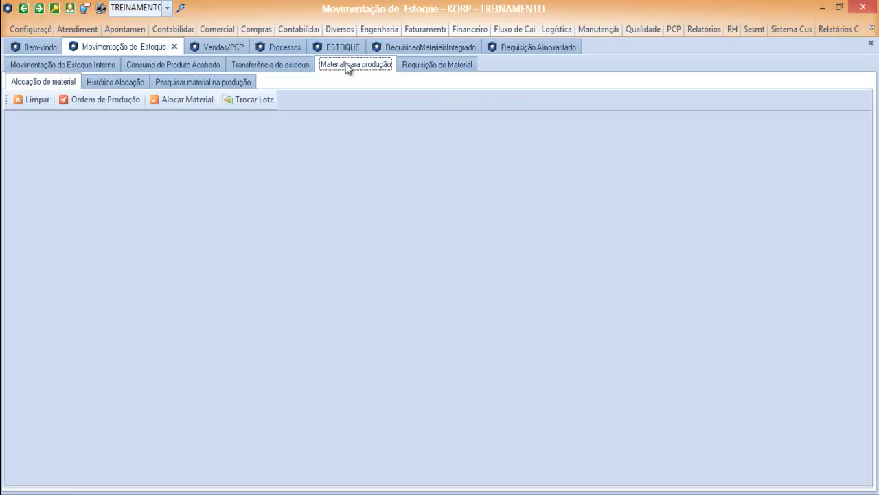
pyautogui.click(57, 66)
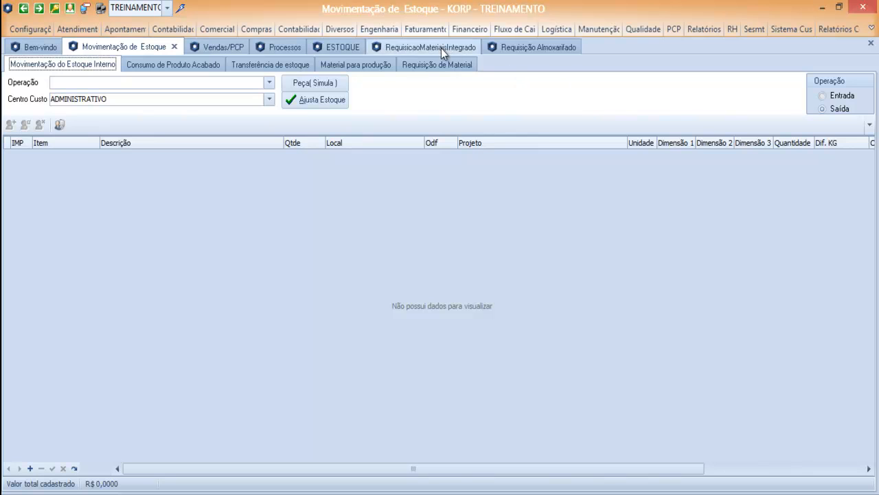
pyautogui.click(525, 47)
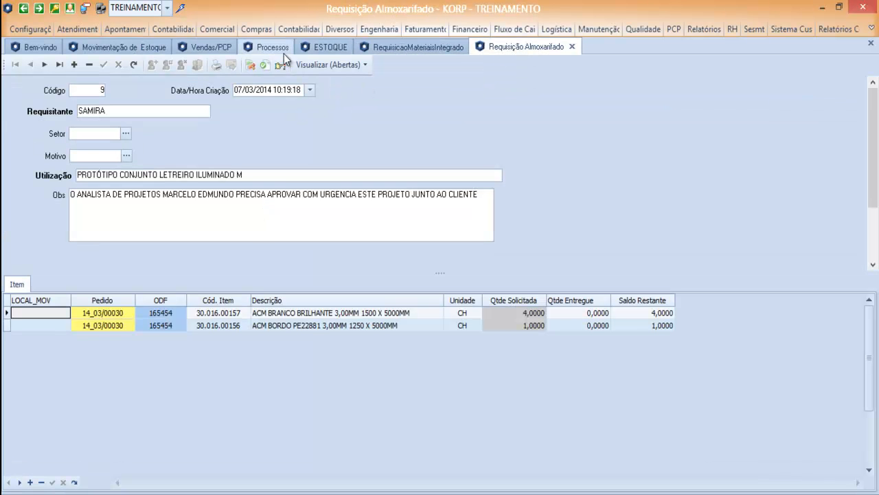
pyautogui.click(395, 47)
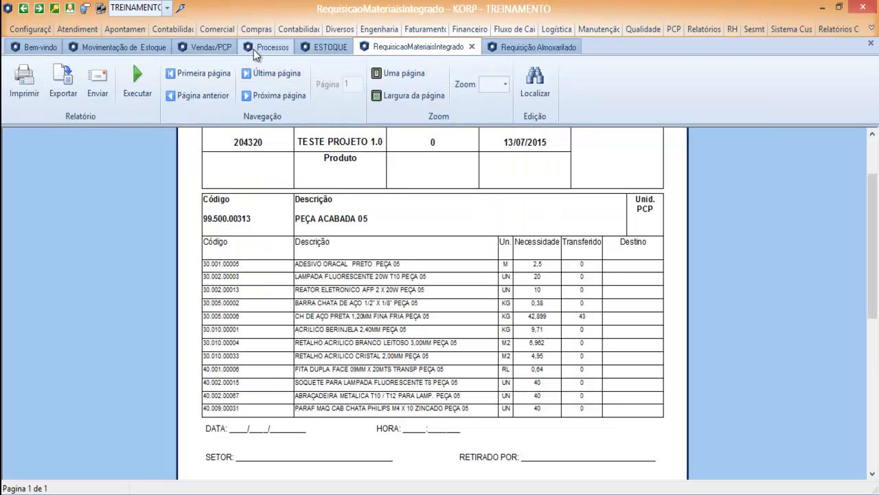
pyautogui.click(215, 47)
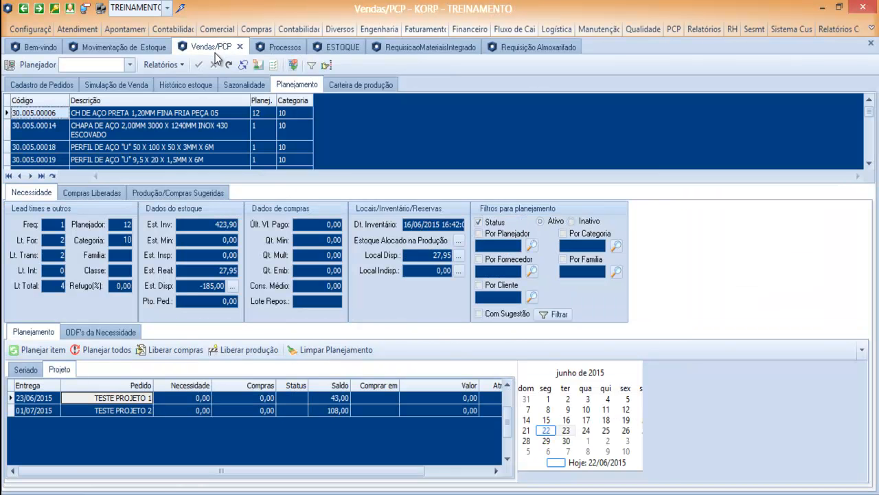
pyautogui.click(154, 48)
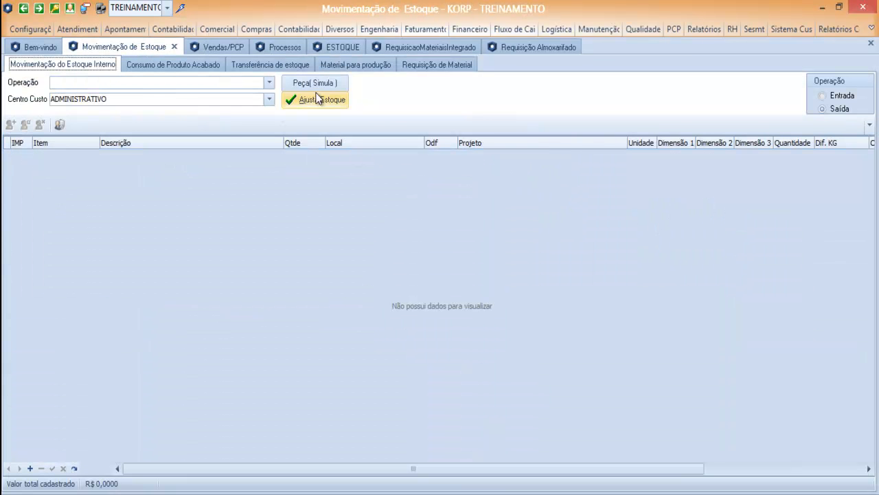
pyautogui.click(431, 64)
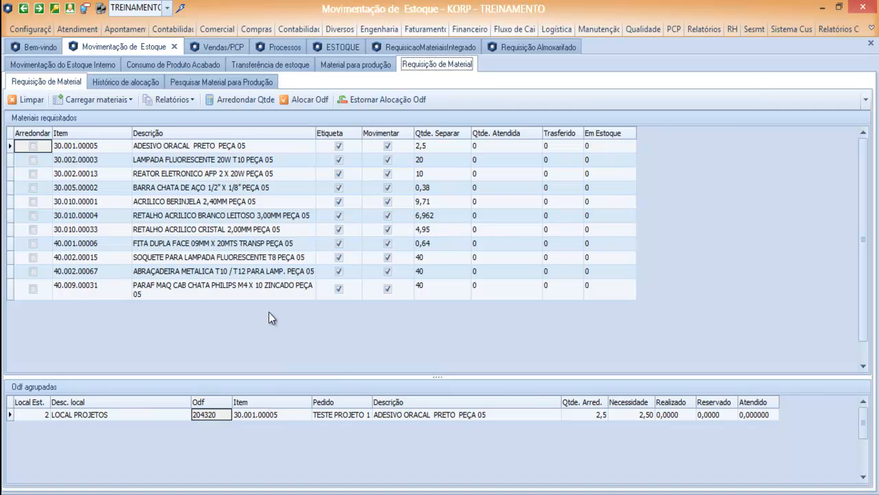
pyautogui.click(423, 417)
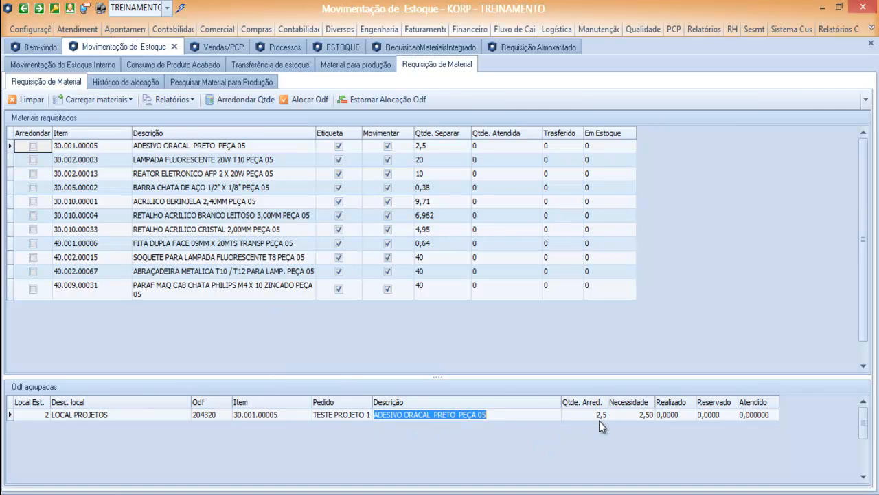
pyautogui.click(632, 415)
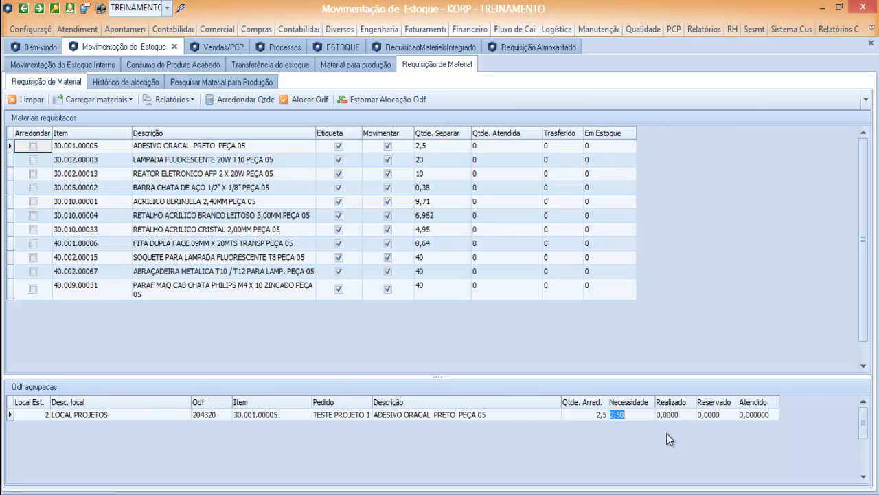
pyautogui.click(442, 414)
pyautogui.click(631, 415)
pyautogui.press('Escape')
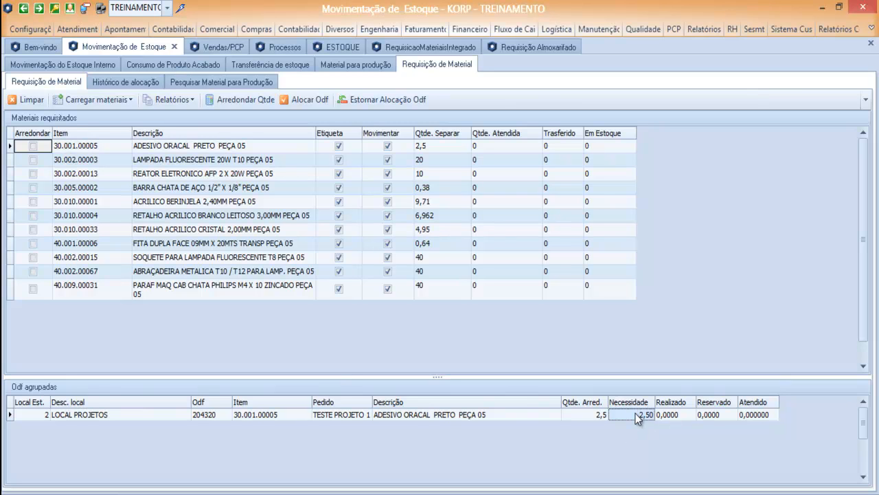